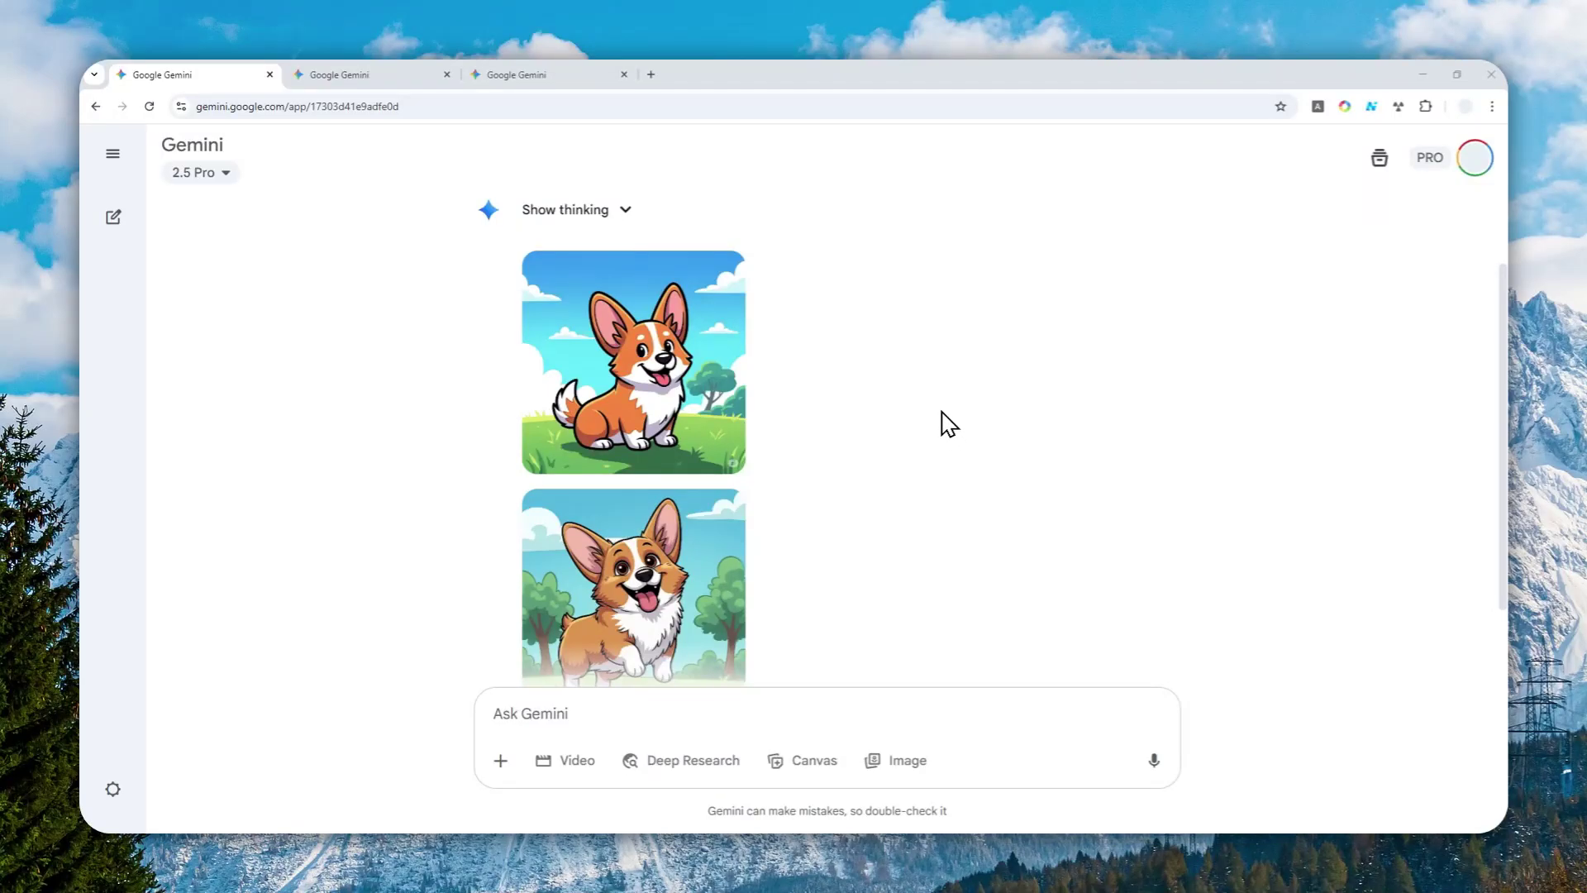
Step: Scroll through the first corgi chat, then switch to the second corgi chat tab
scroll(915, 379, down, 2)
scroll(910, 367, up, 1)
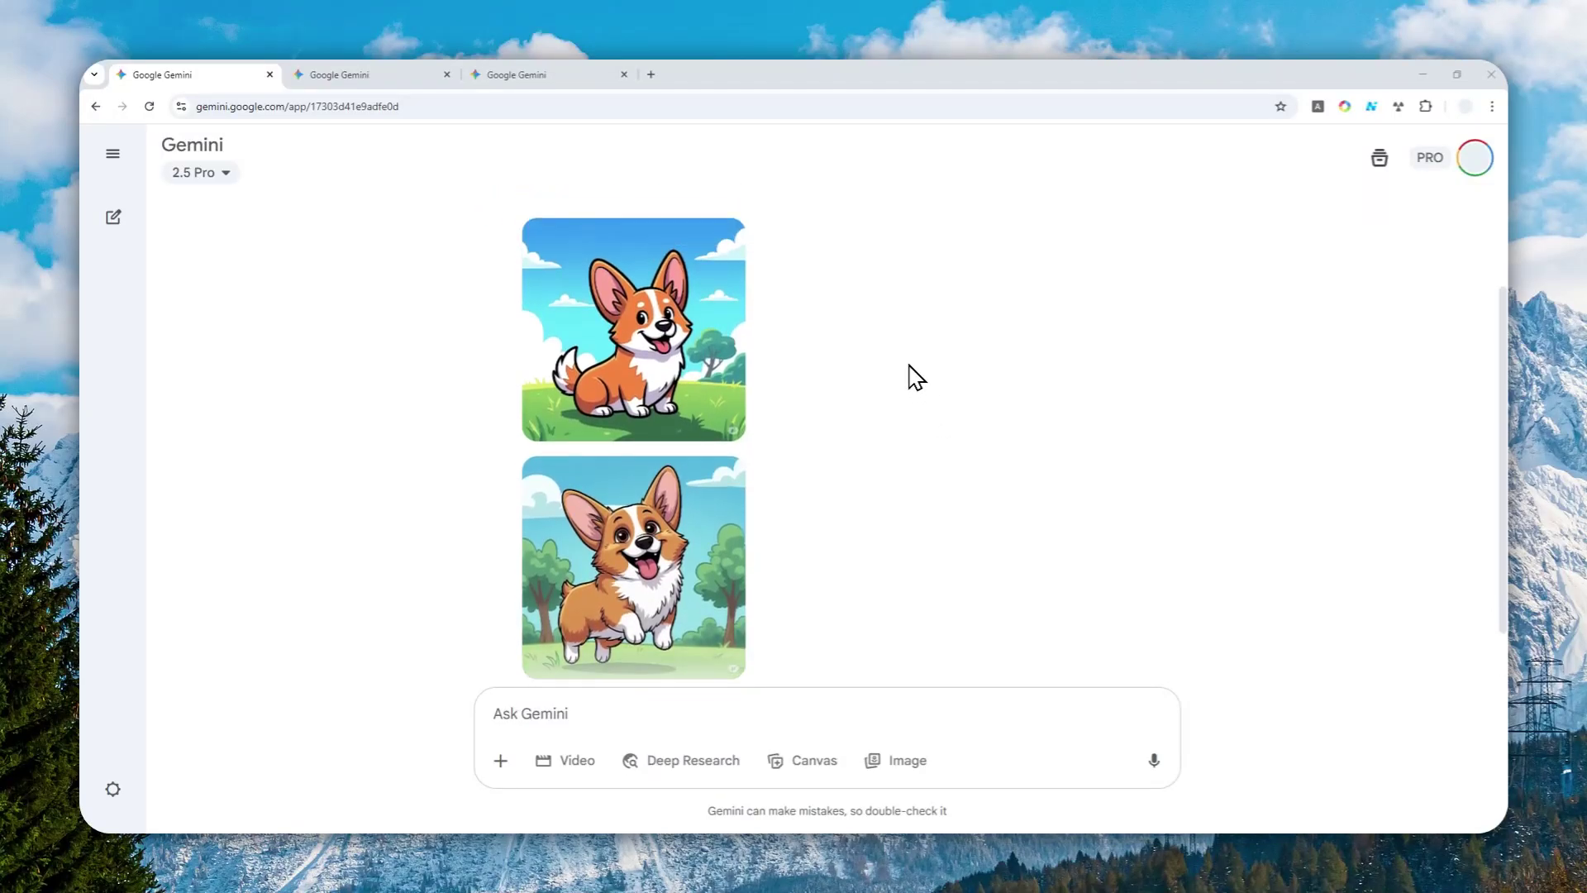
mouse_move(655, 482)
scroll(653, 508, up, 1)
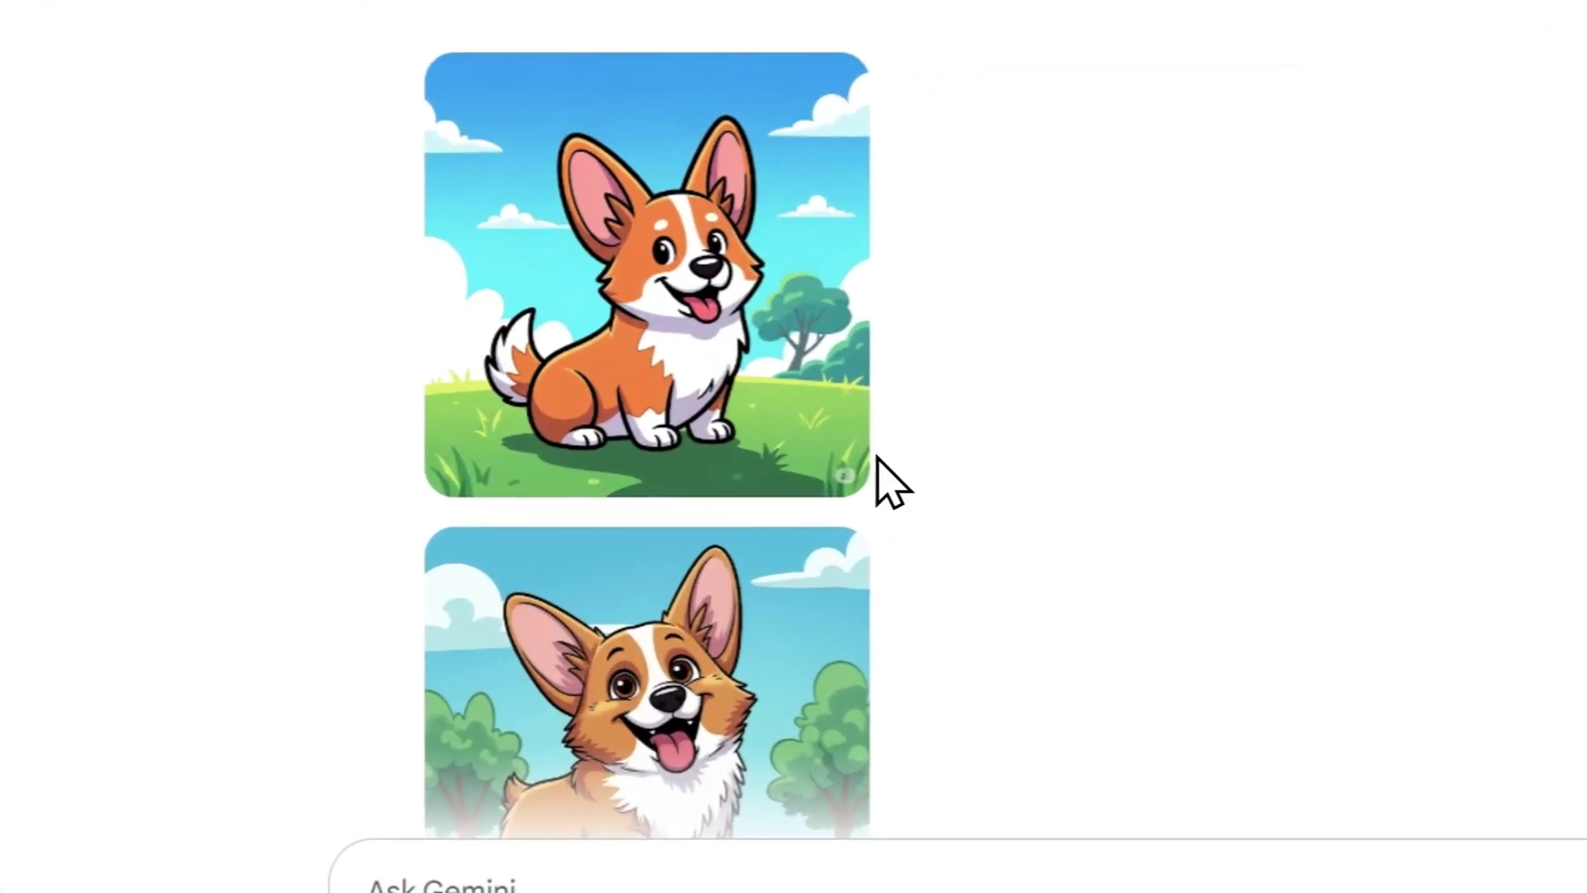
mouse_move(832, 435)
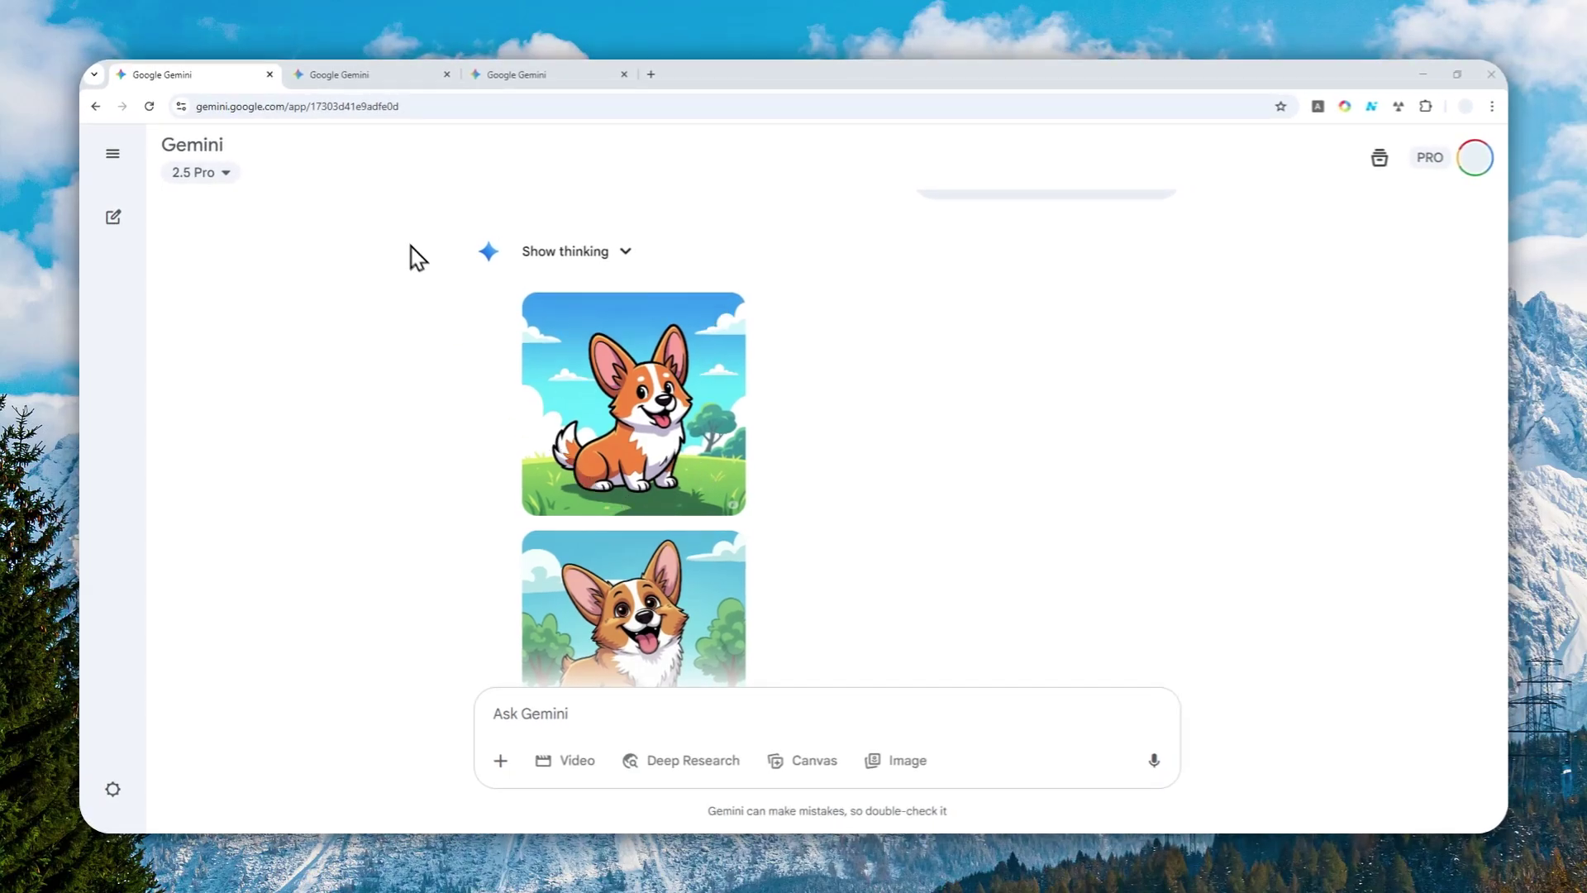
click(344, 74)
scroll(691, 395, down, 7)
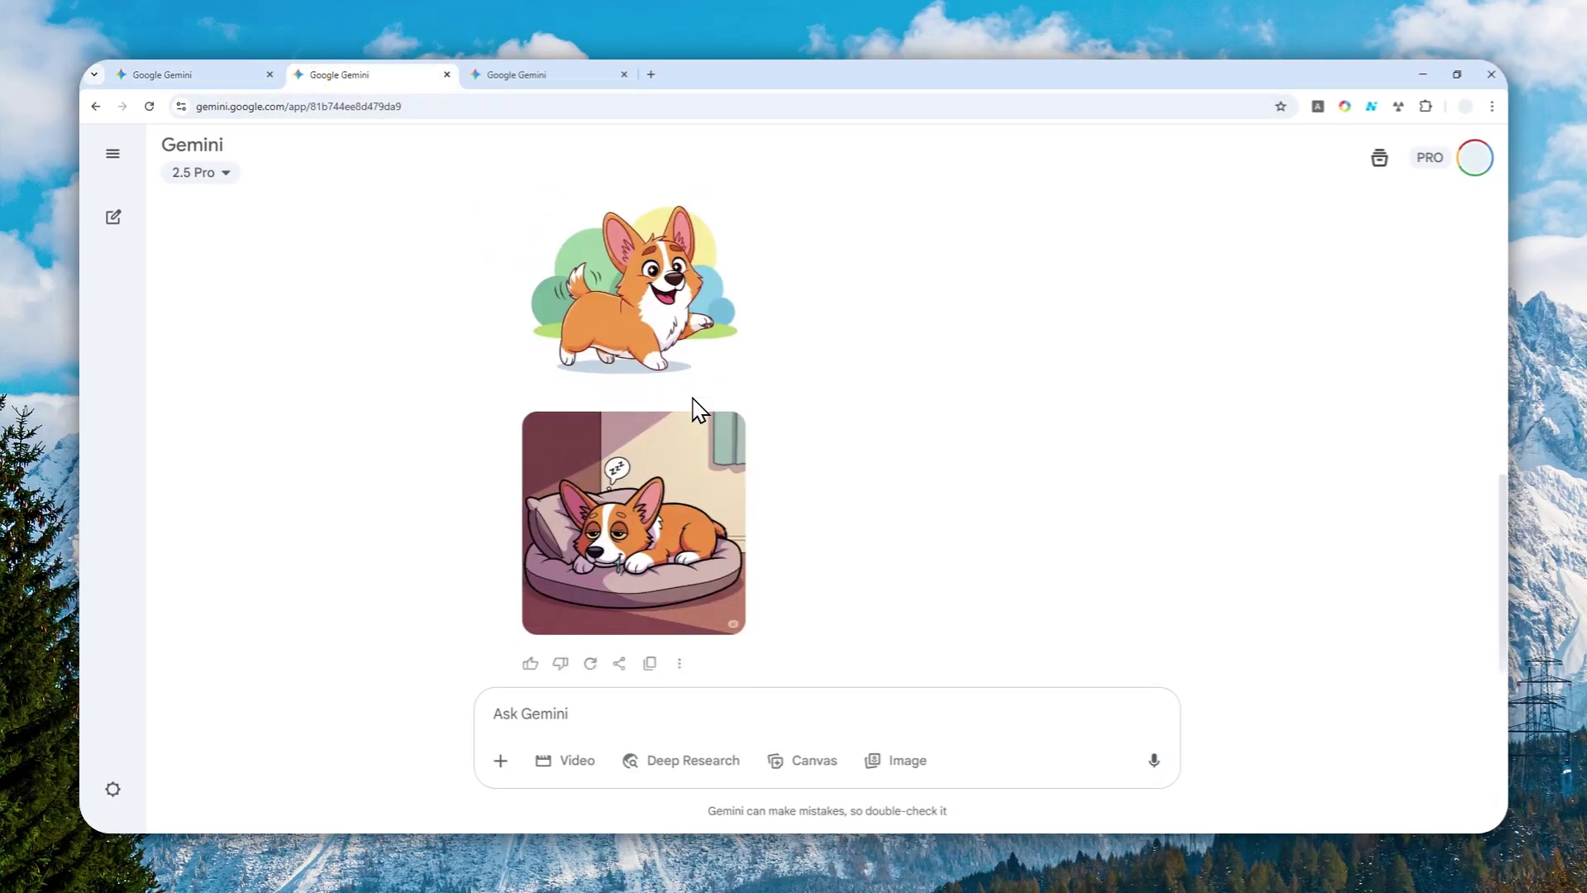
Step: Switch to the six-corgi chat and scroll down through its cartoon corgi images
click(549, 73)
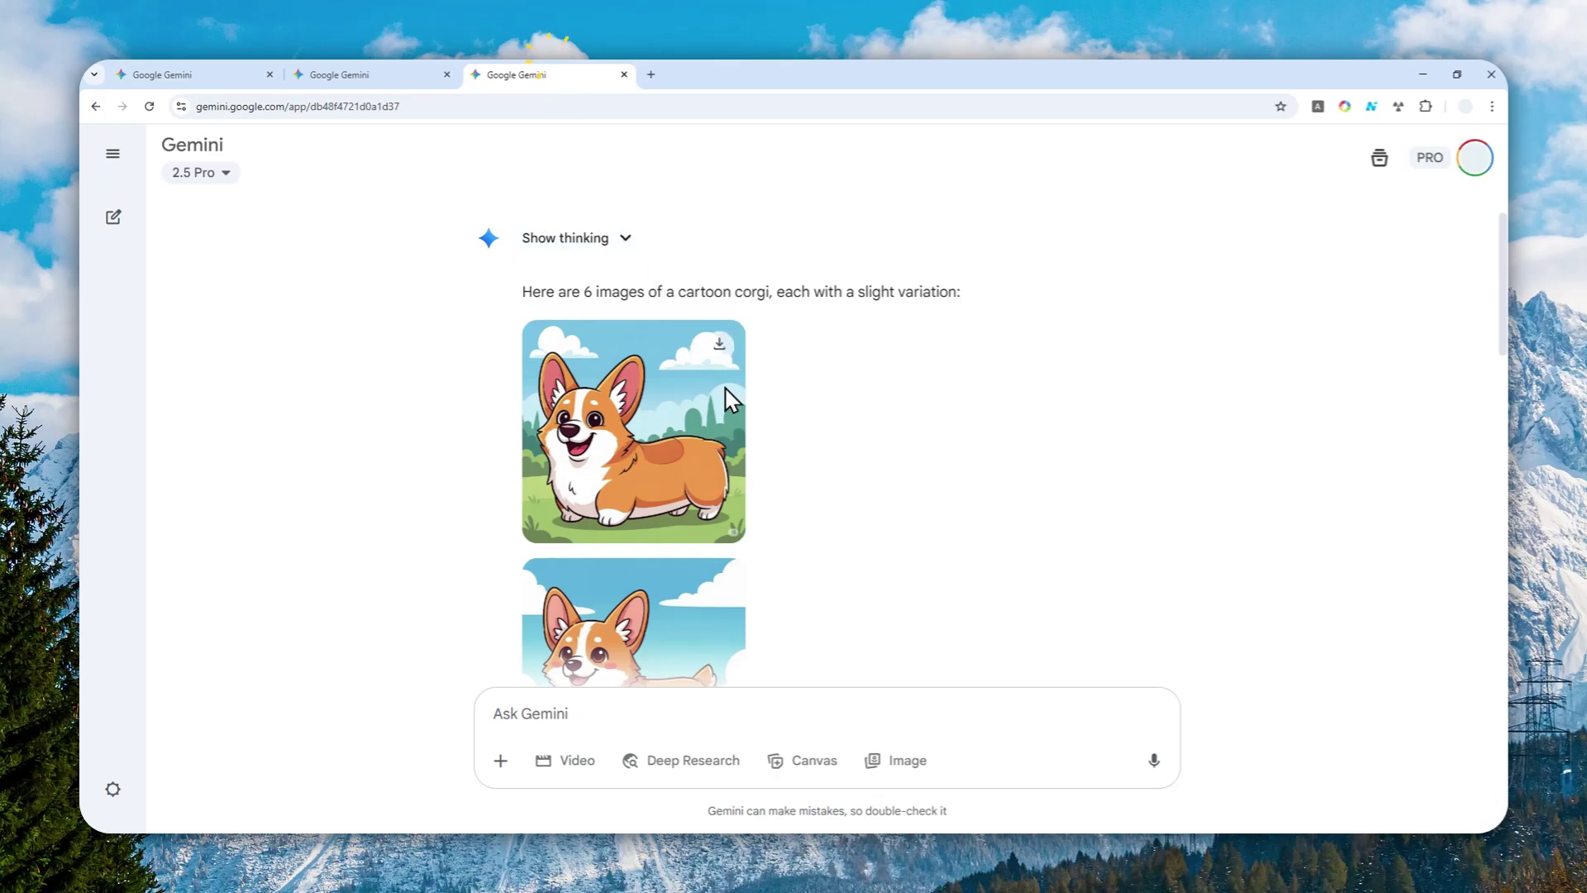
scroll(776, 428, down, 6)
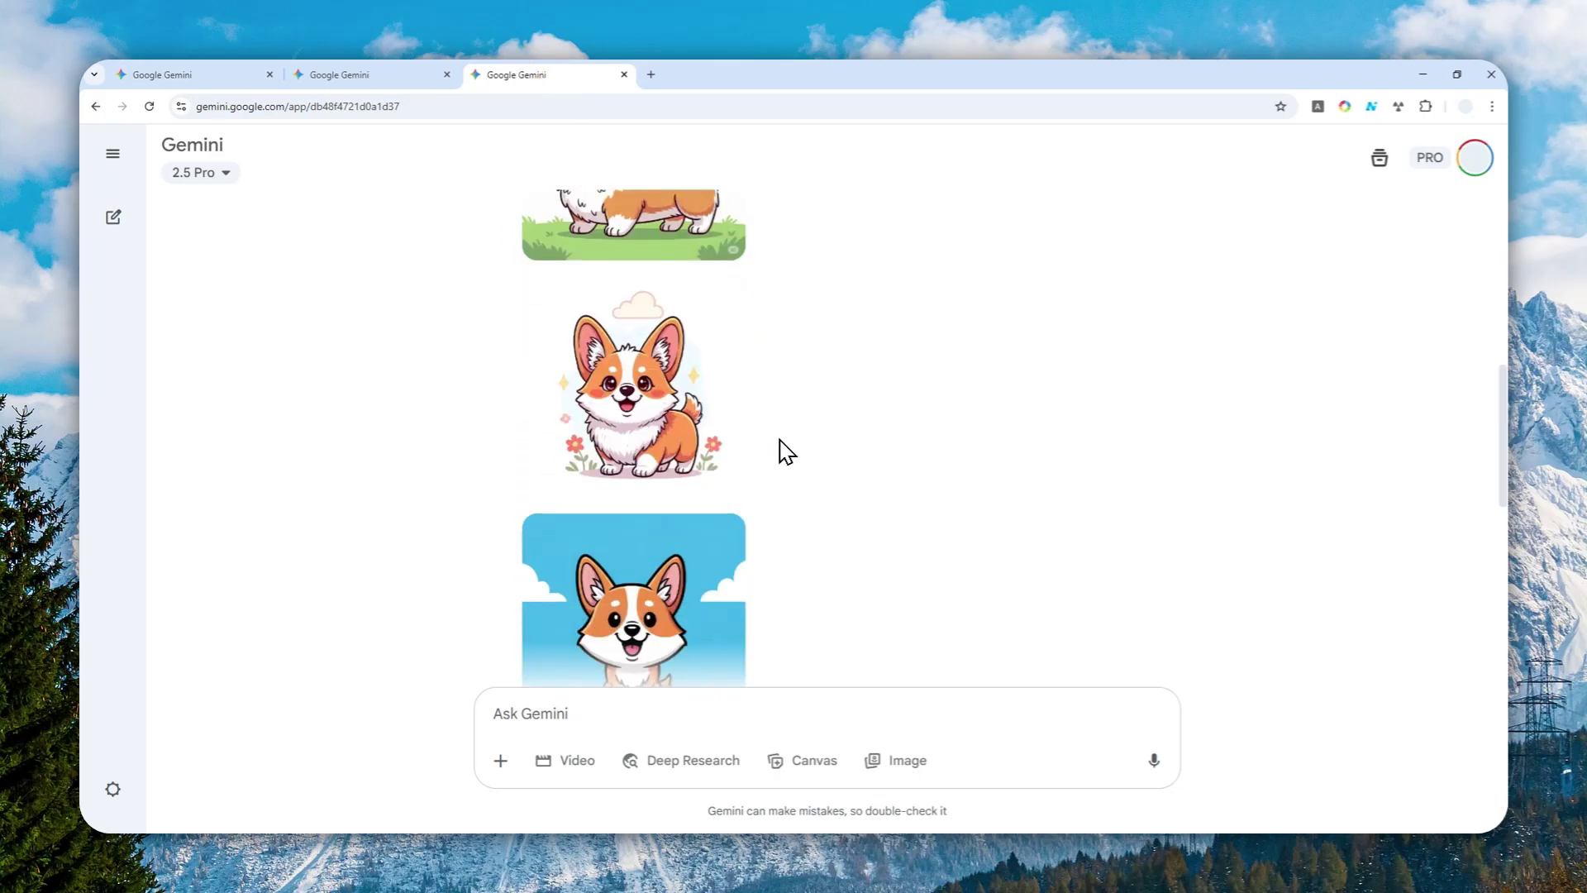
scroll(787, 453, down, 3)
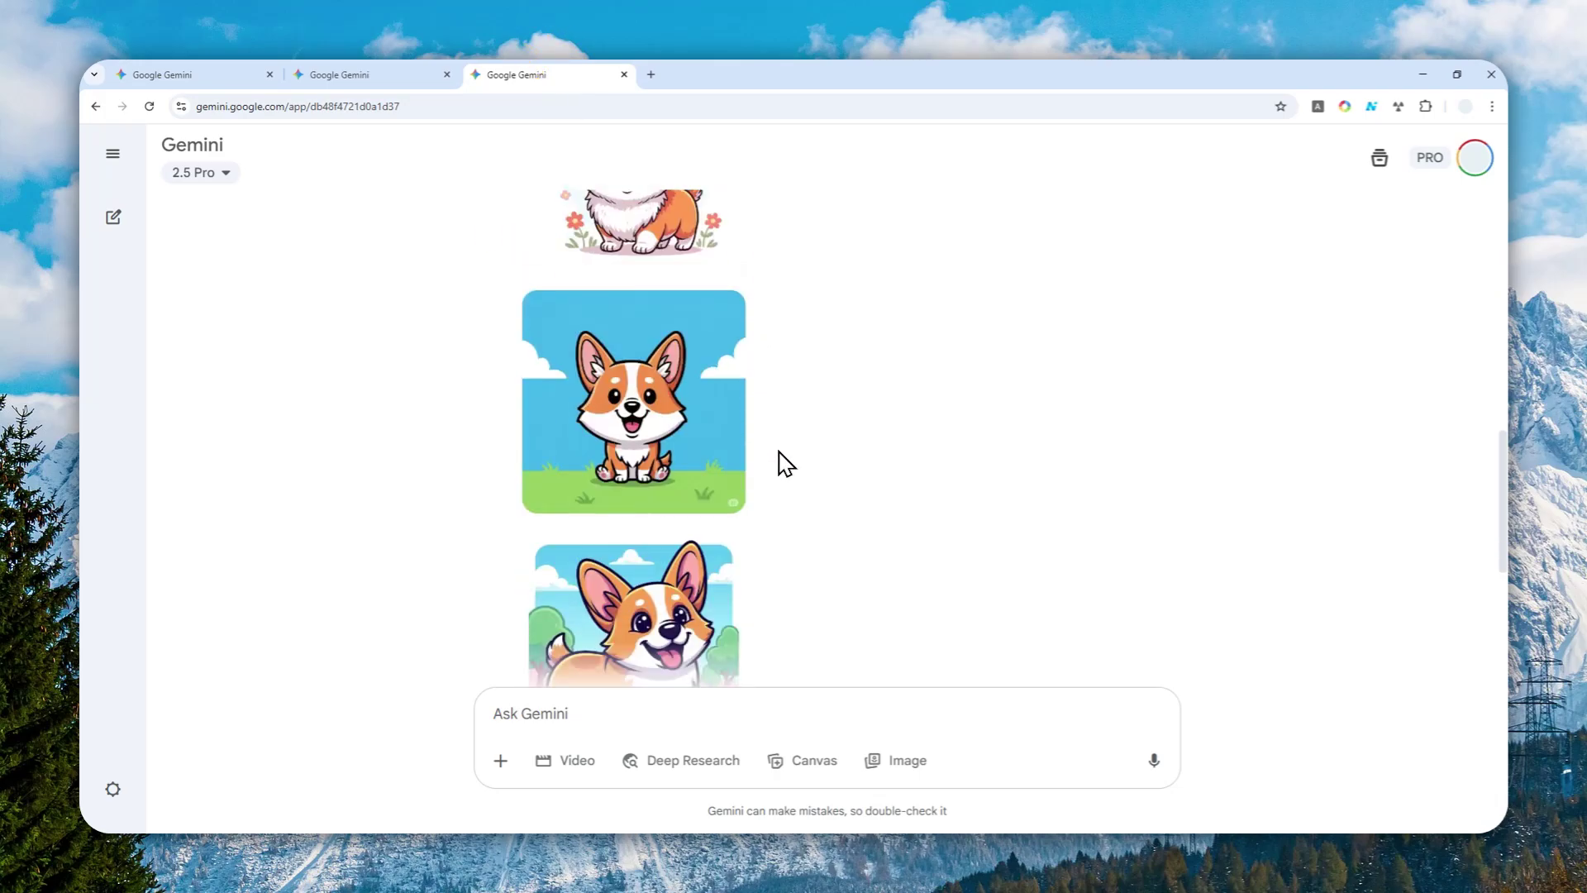
scroll(786, 463, down, 3)
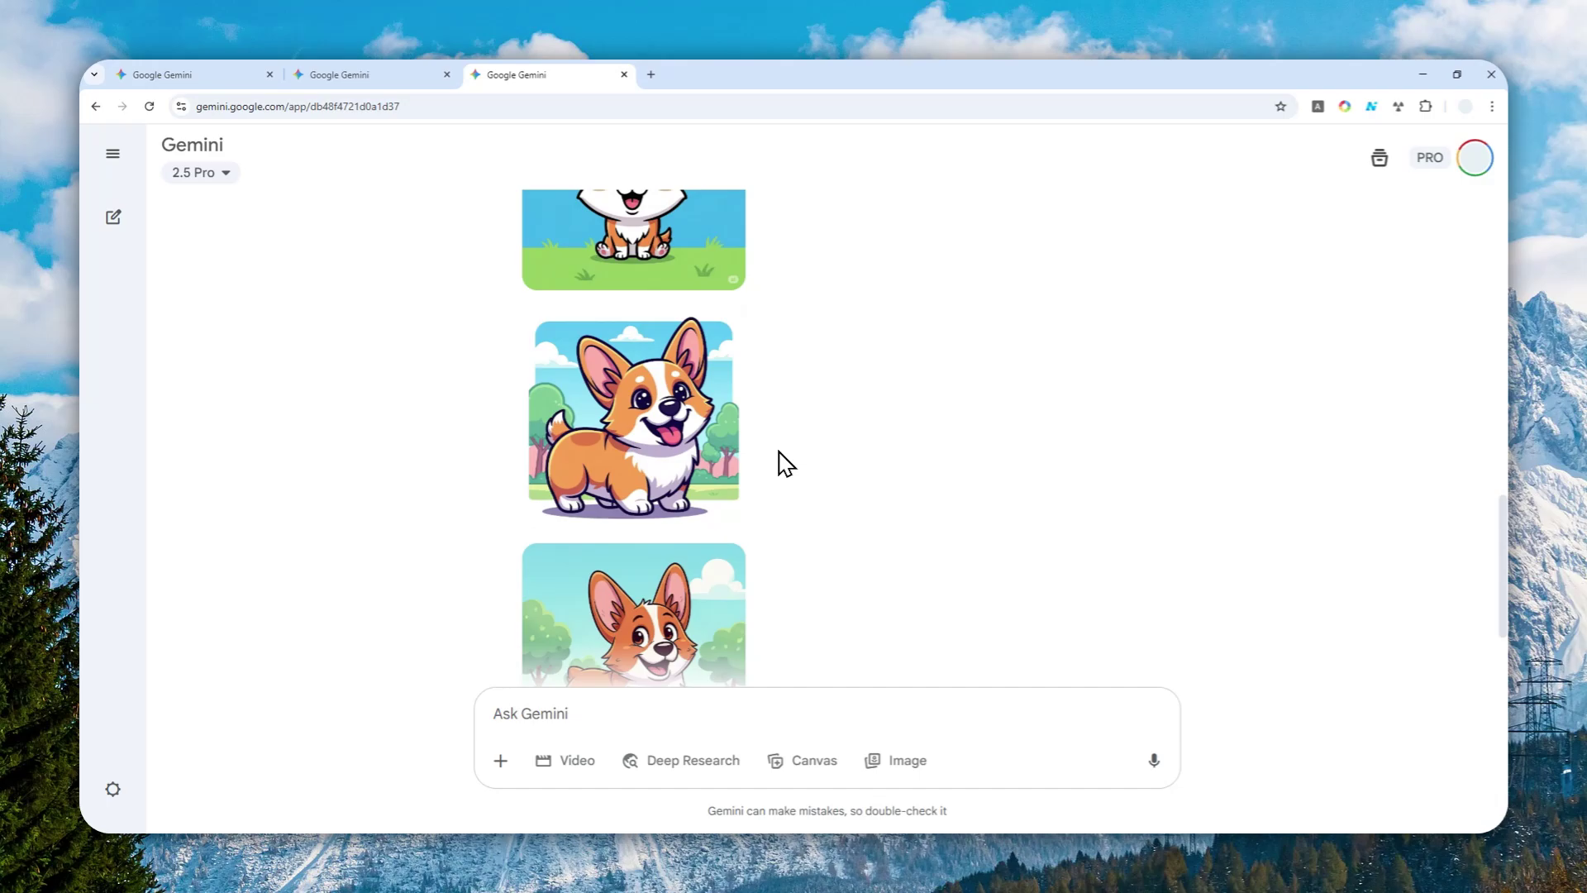
scroll(786, 464, down, 2)
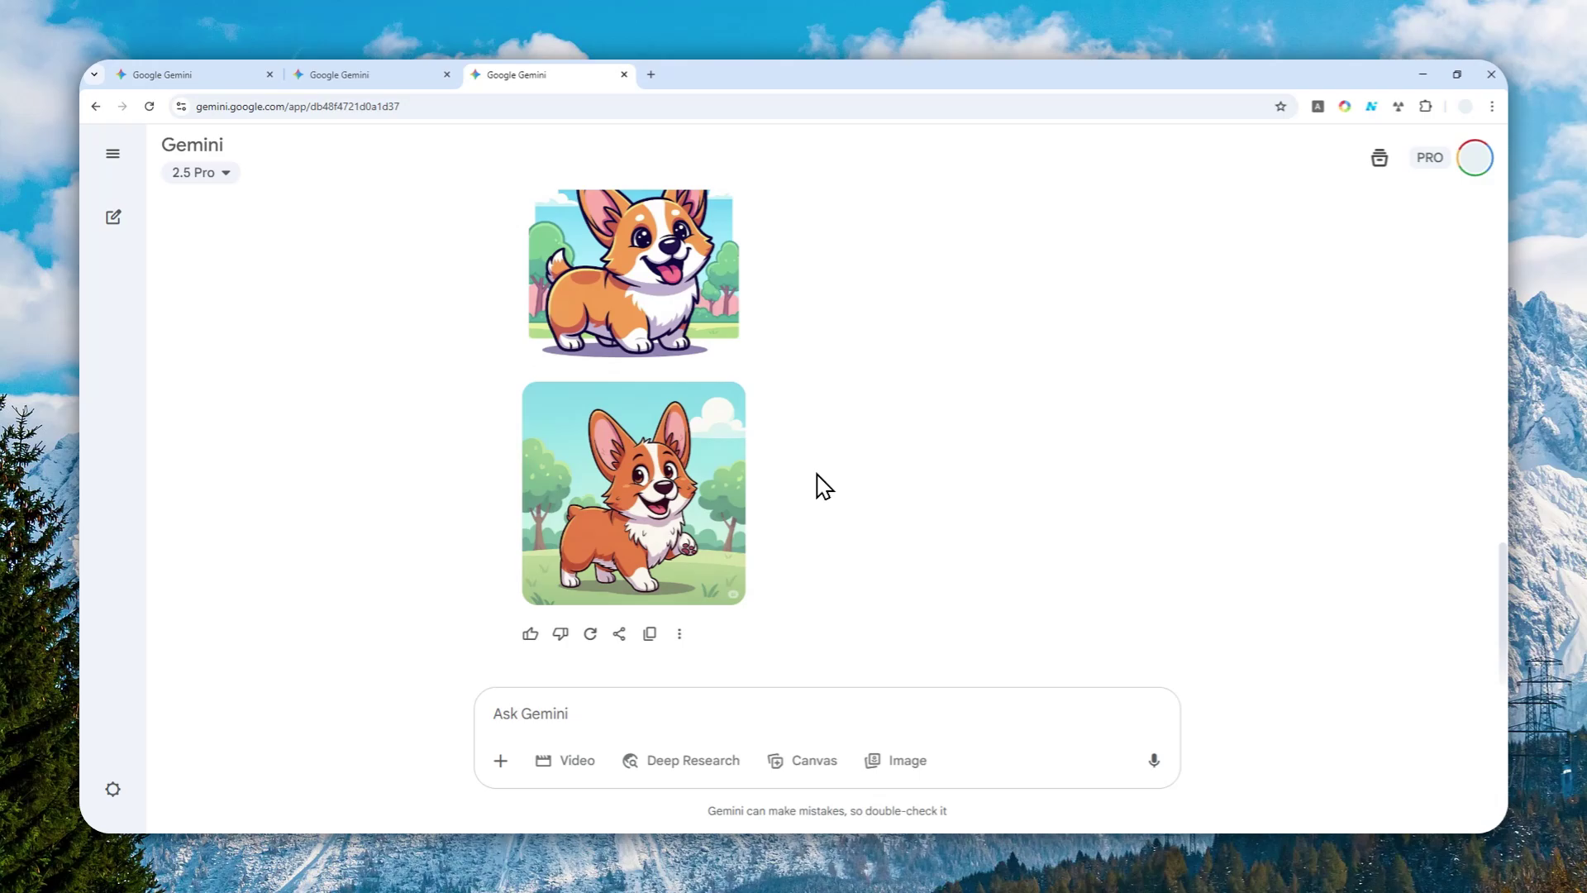
Step: Scroll back up the six corgi images and return to the second corgi chat
scroll(815, 487, up, 4)
scroll(817, 508, up, 2)
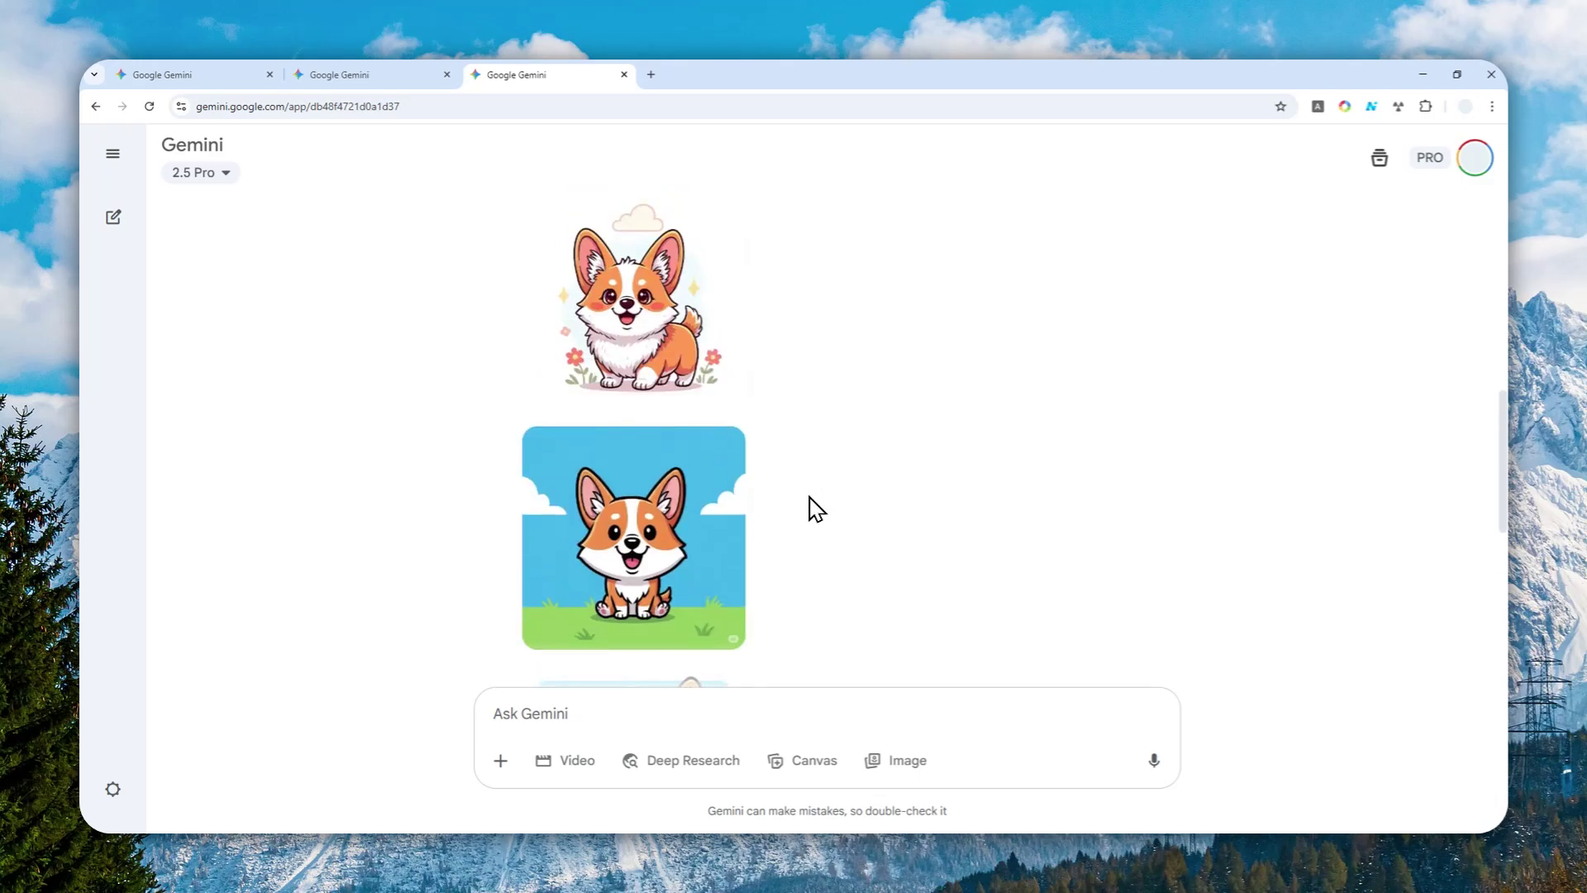
scroll(816, 505, up, 2)
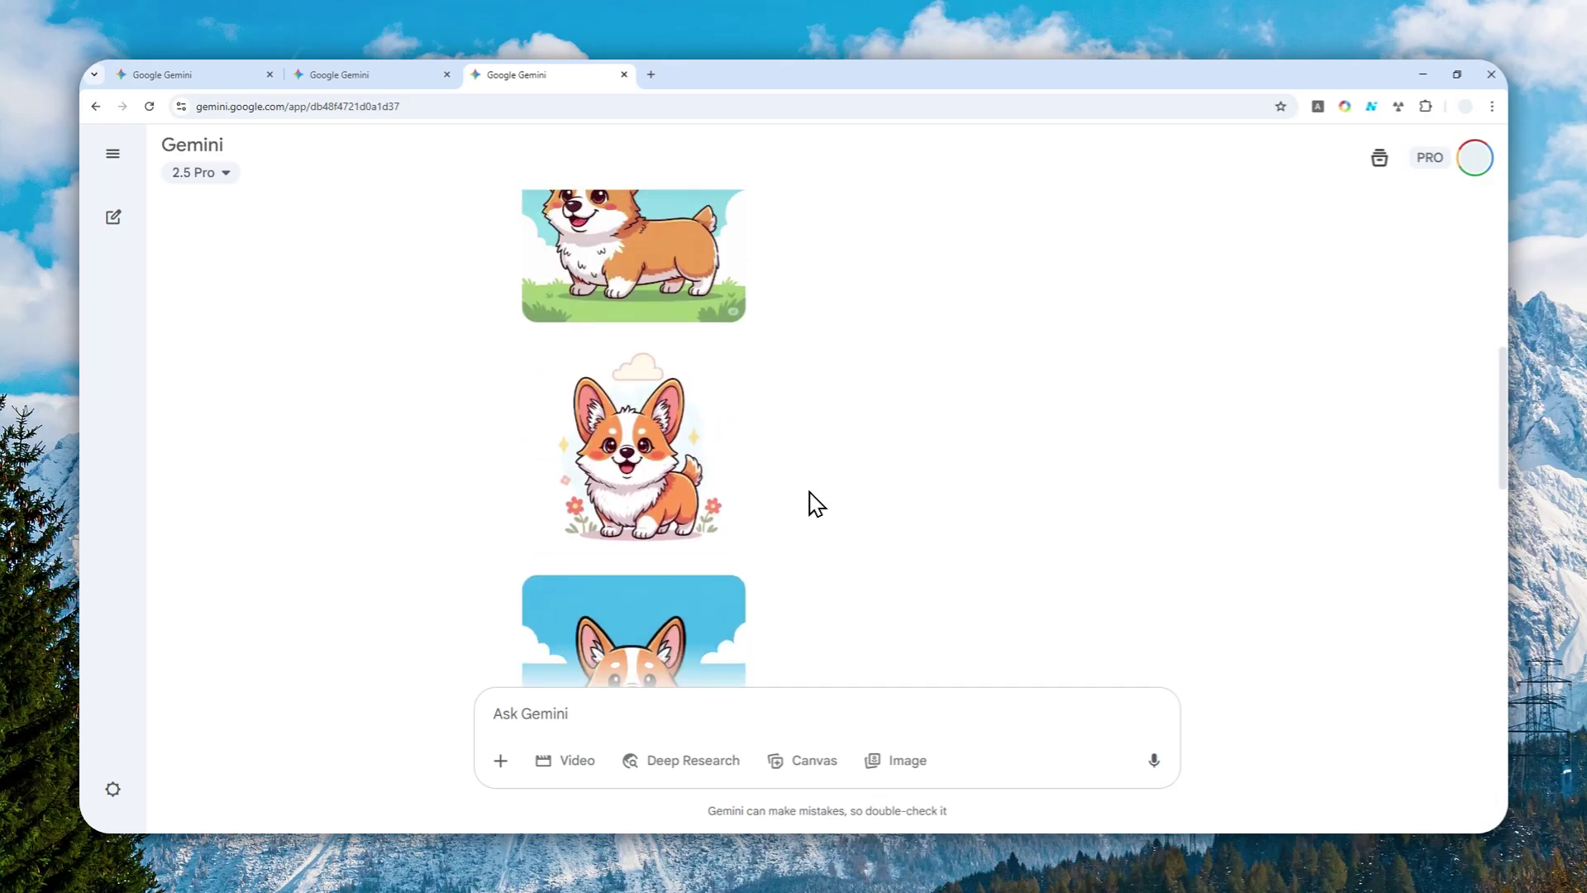
scroll(814, 504, up, 2)
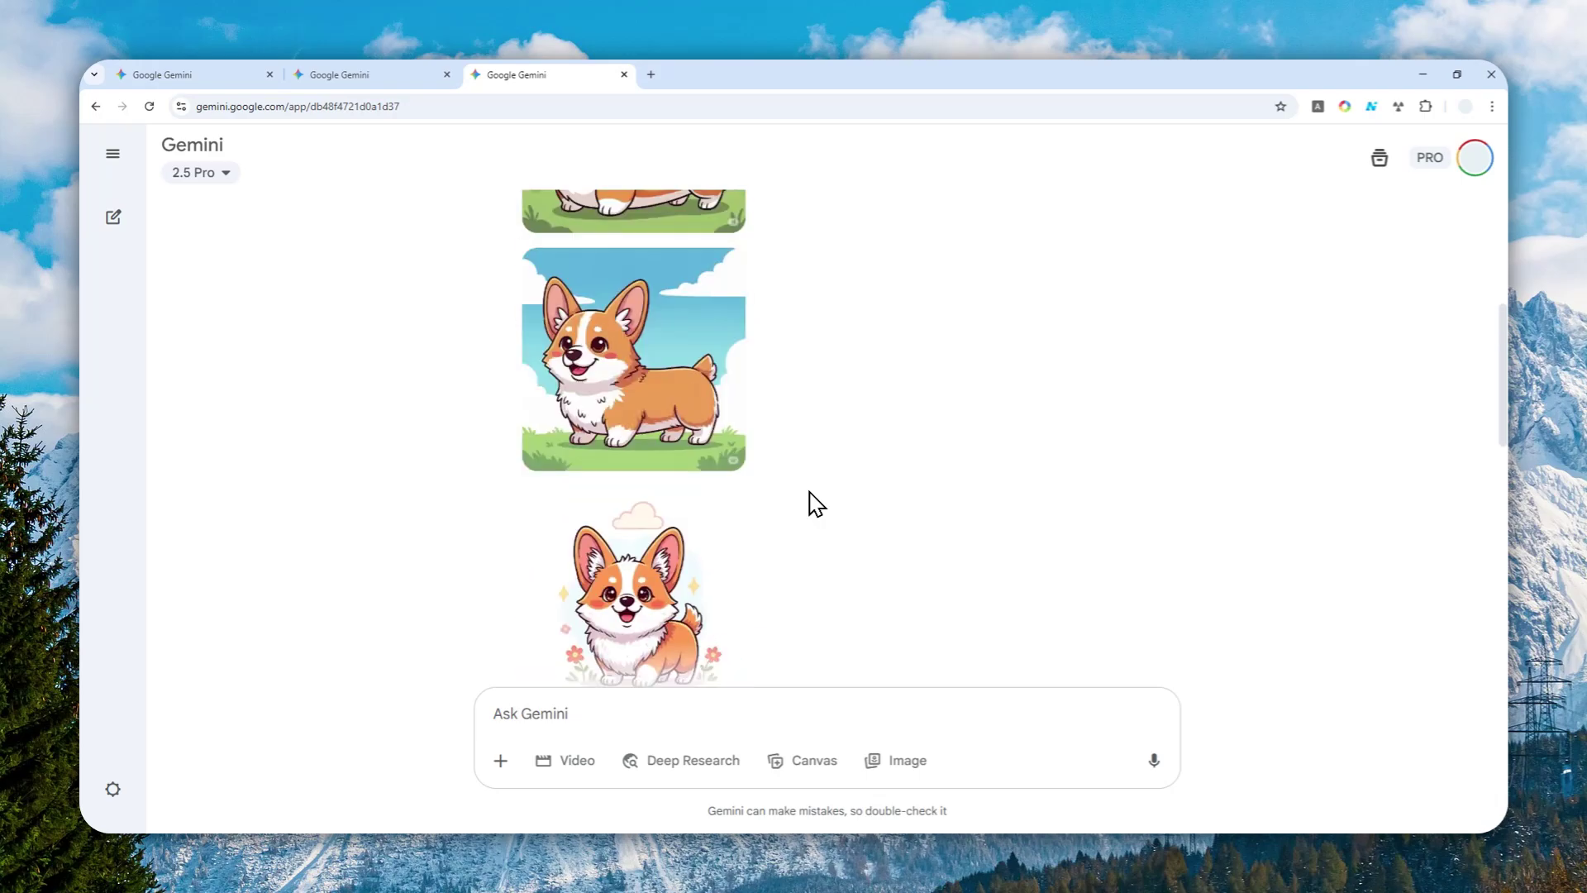
scroll(803, 484, up, 2)
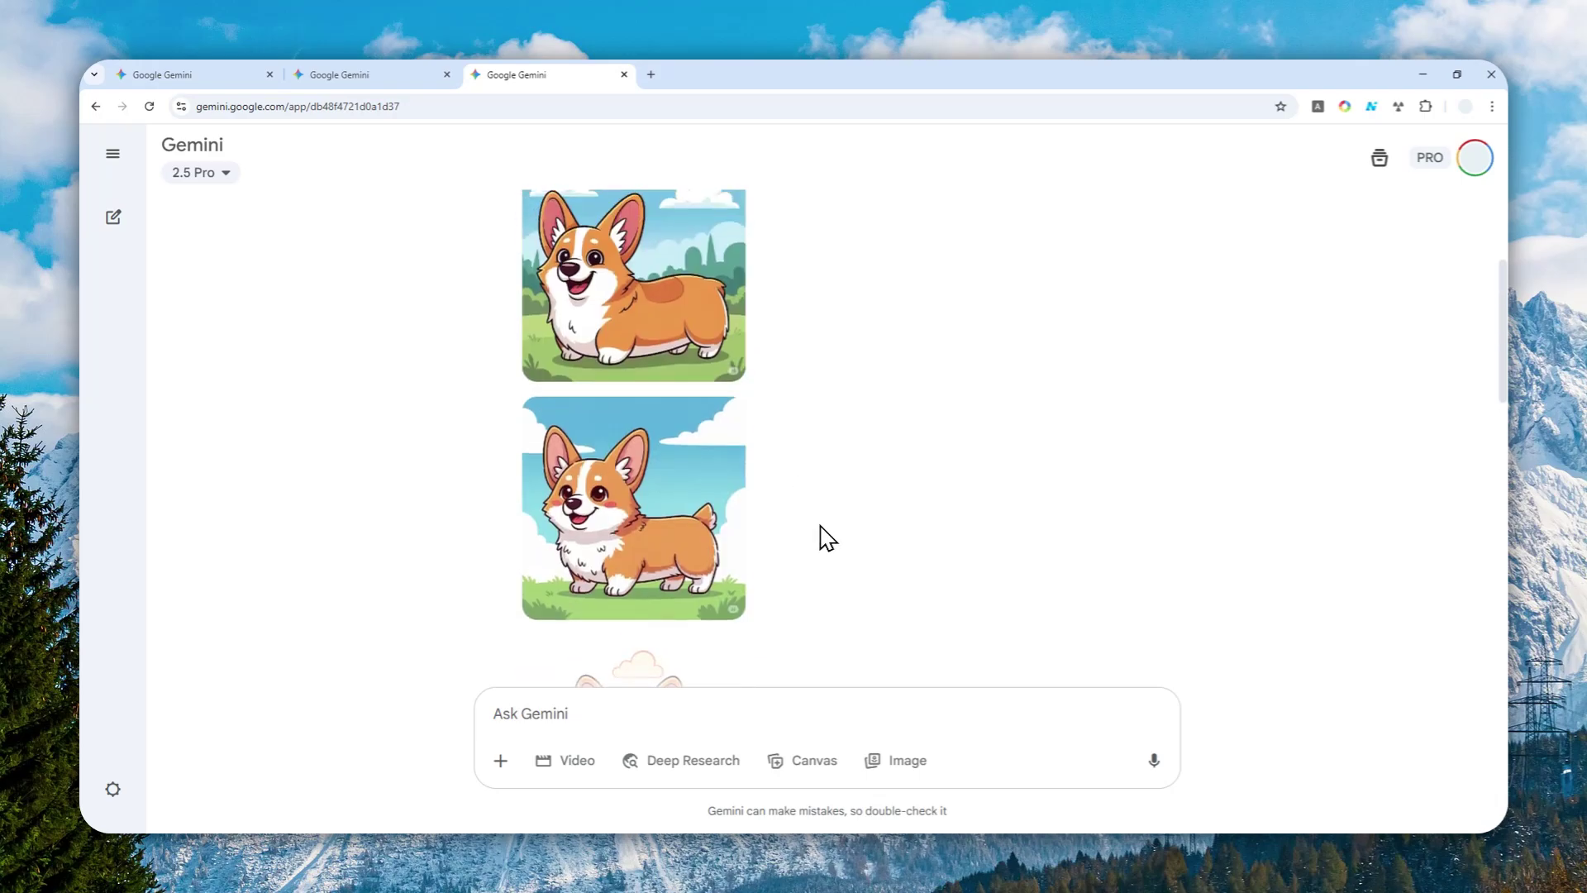
scroll(823, 549, up, 1)
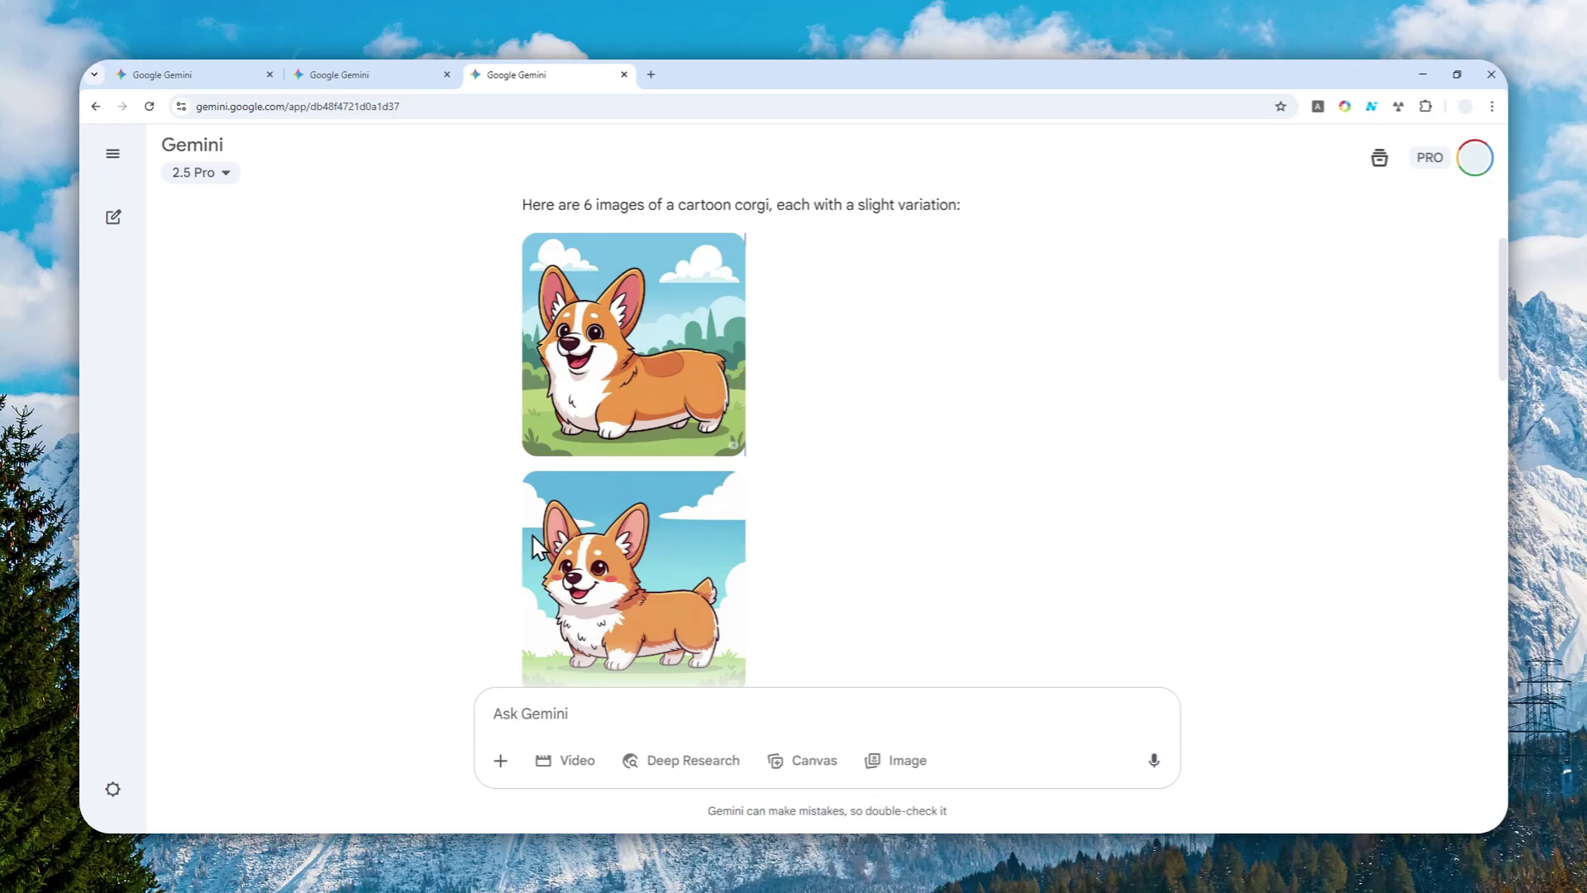
click(347, 74)
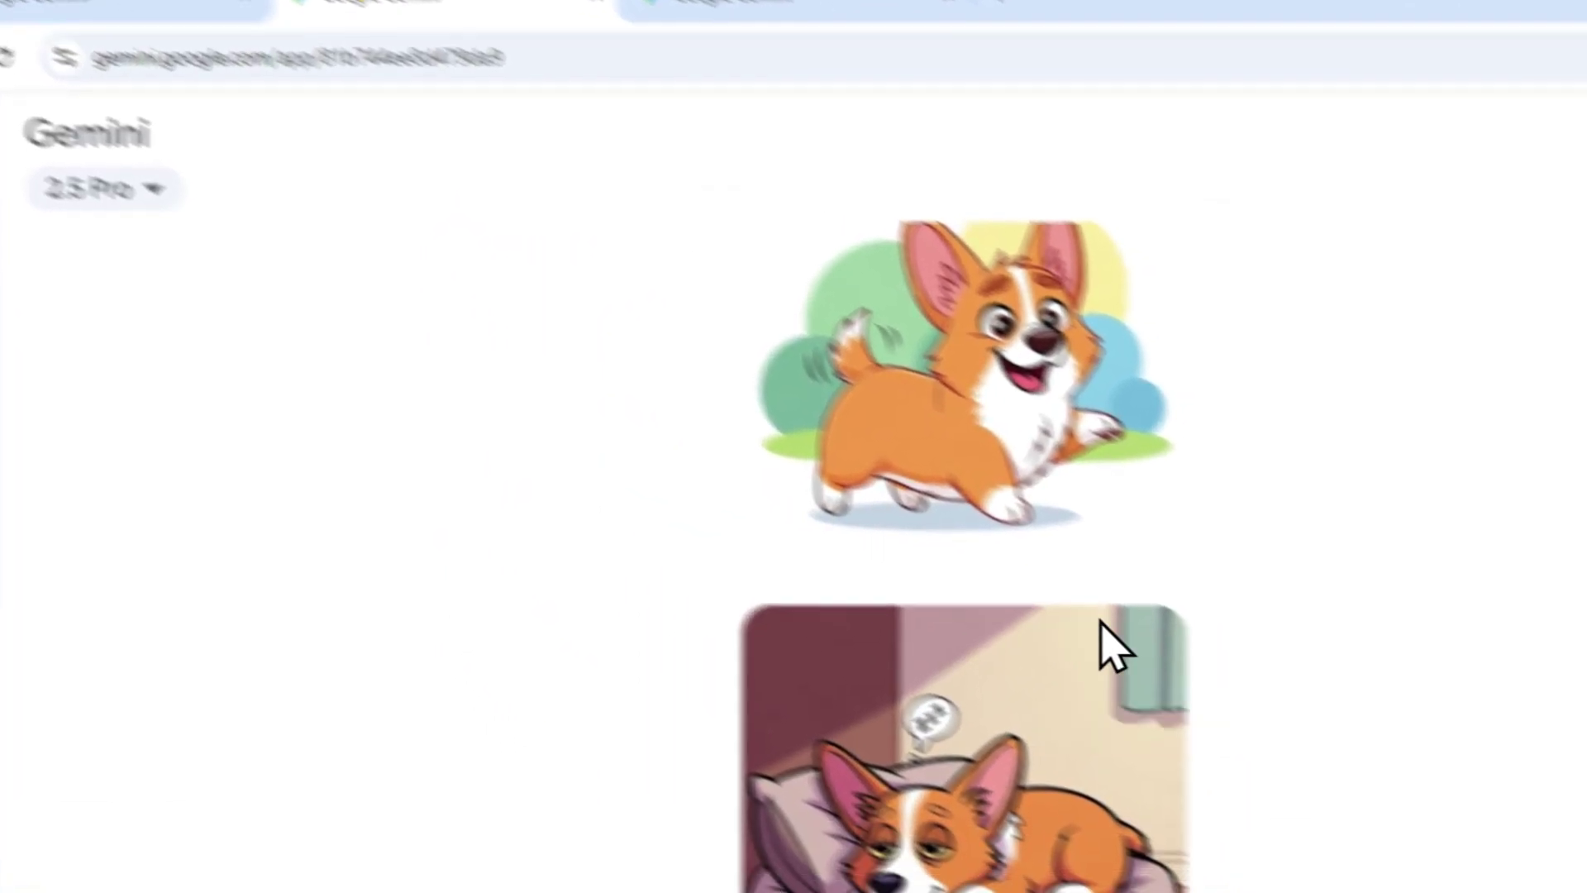
scroll(1115, 645, up, 3)
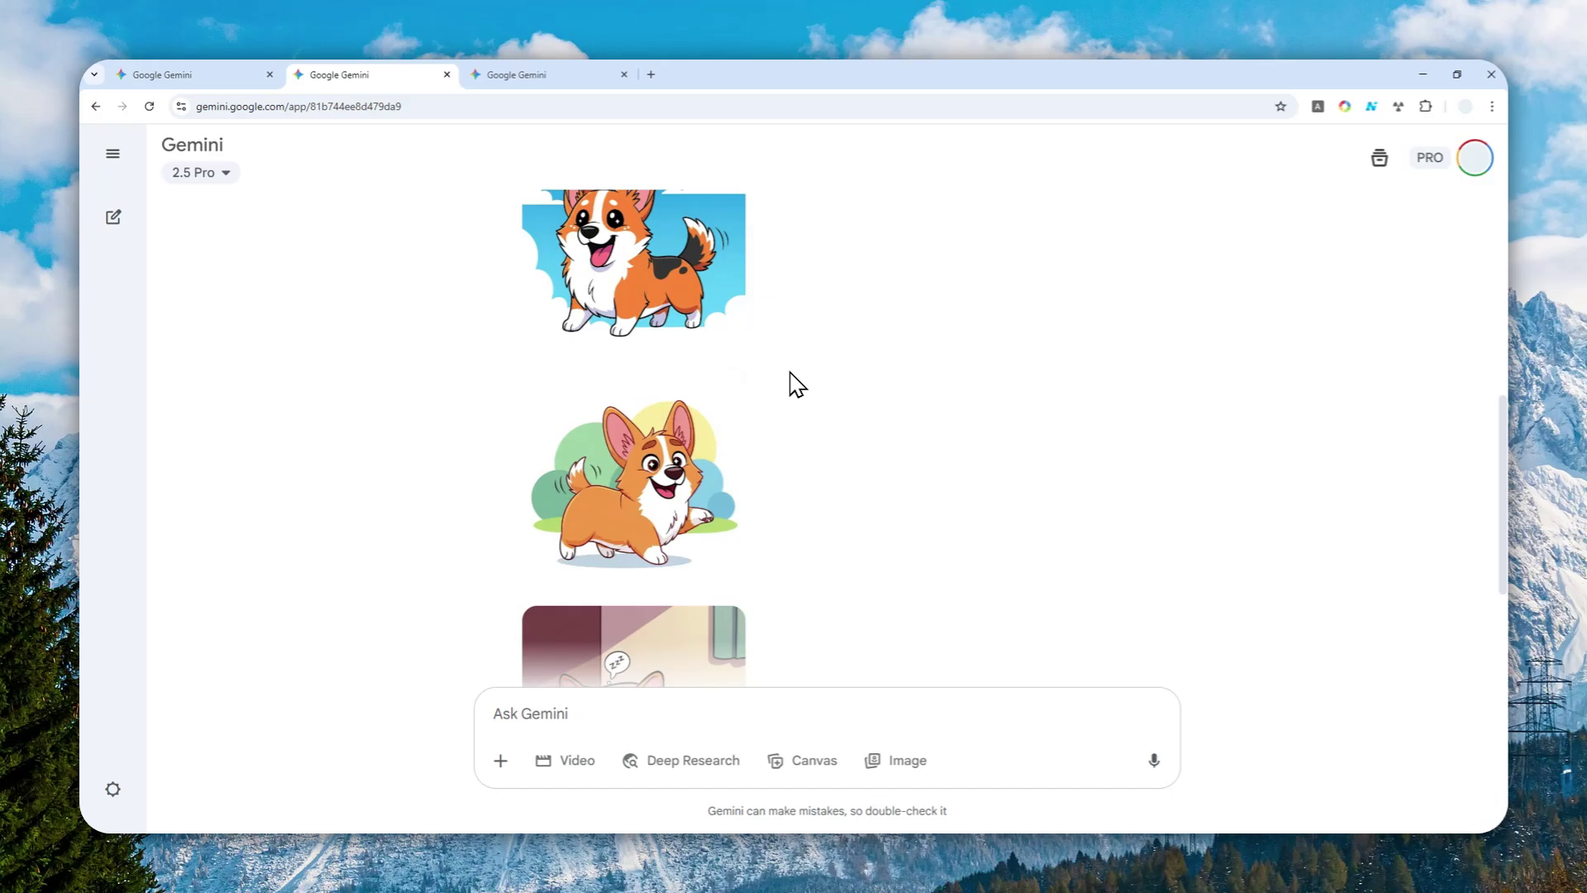
Step: Scroll the four-corgi chat, then go back to the first corgi chat and scroll it
scroll(793, 413, up, 3)
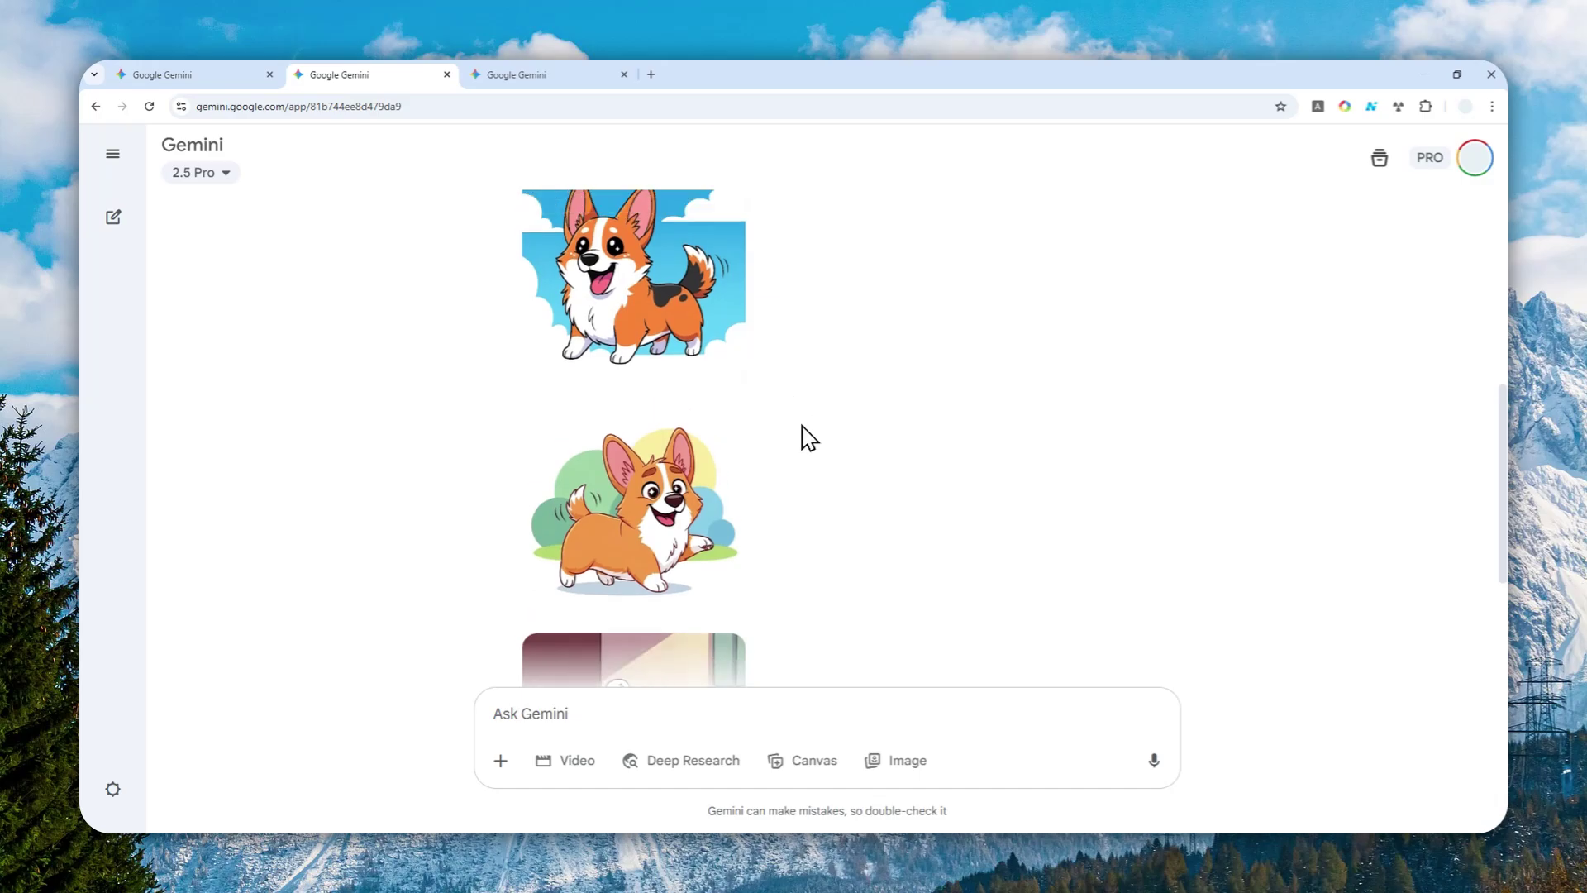
scroll(811, 453, up, 3)
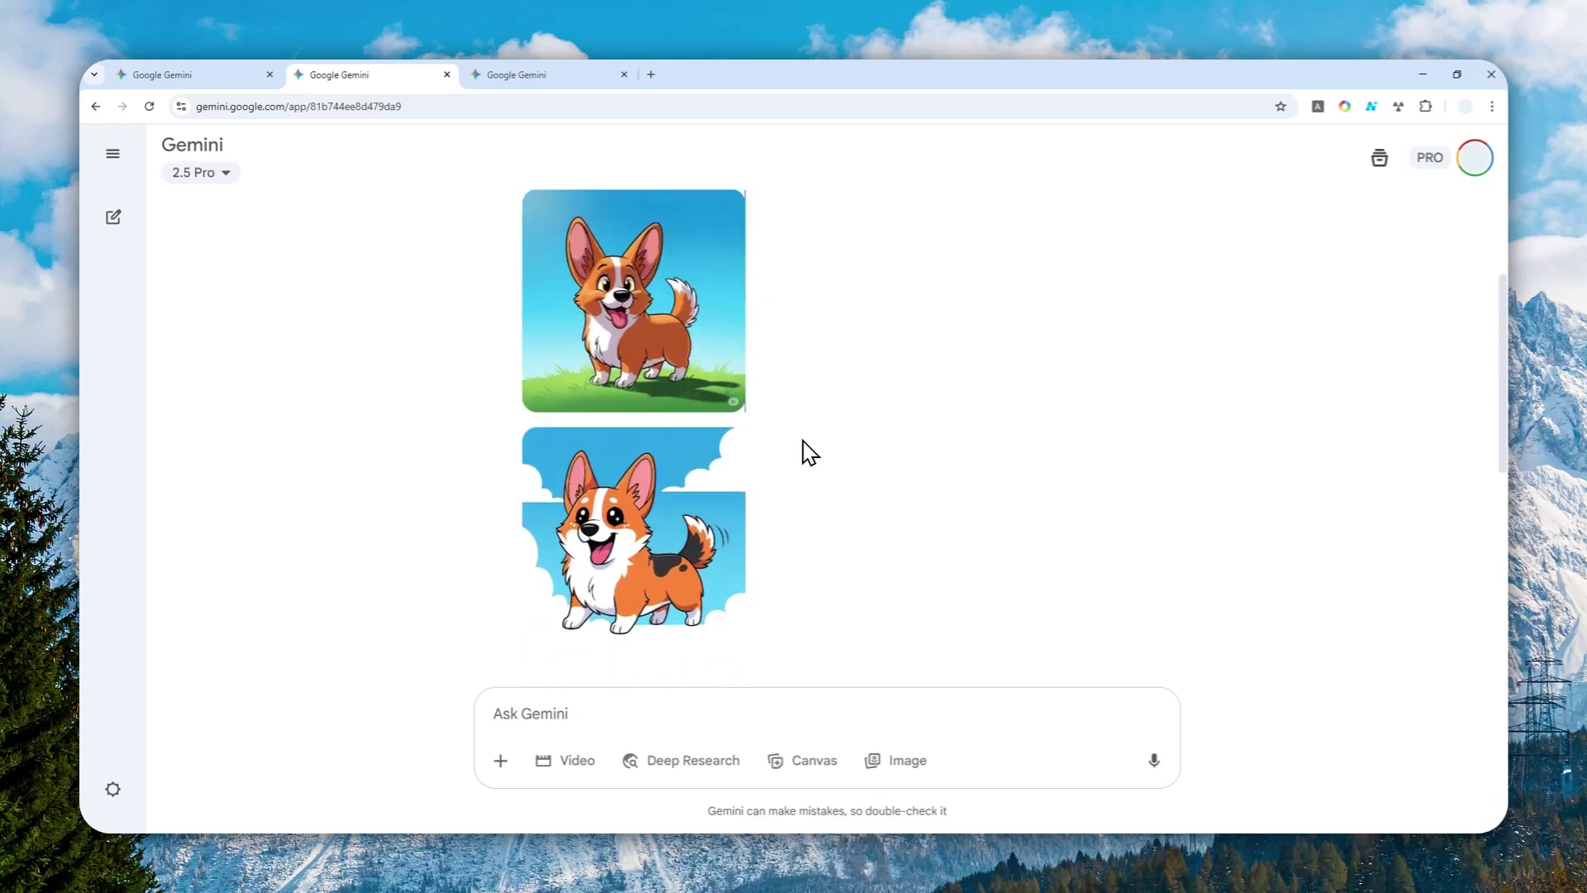
scroll(810, 453, down, 1)
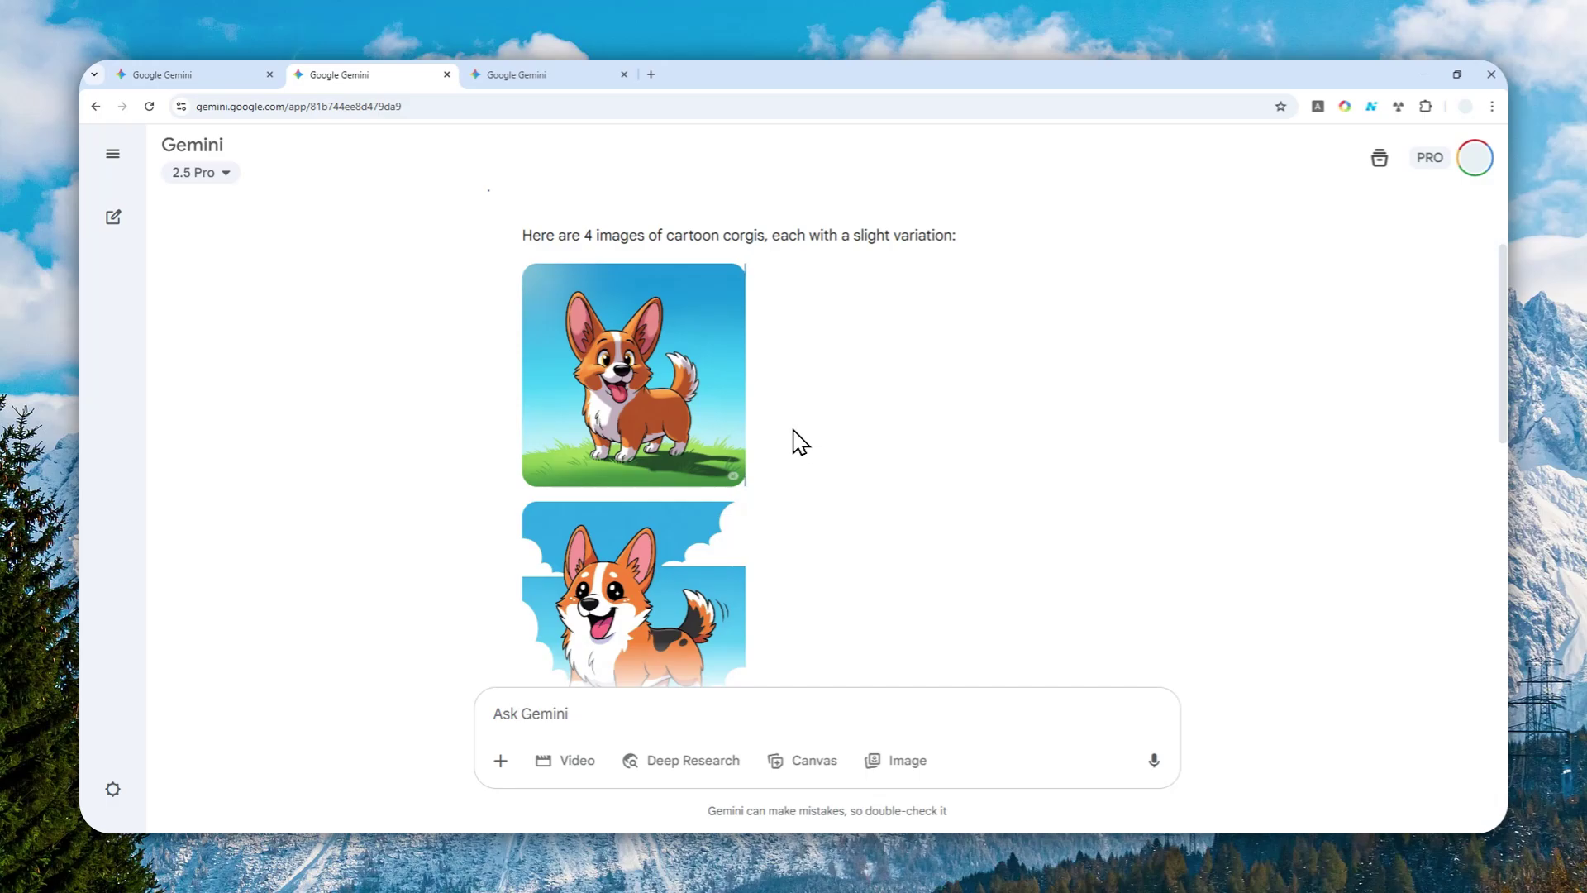
click(207, 74)
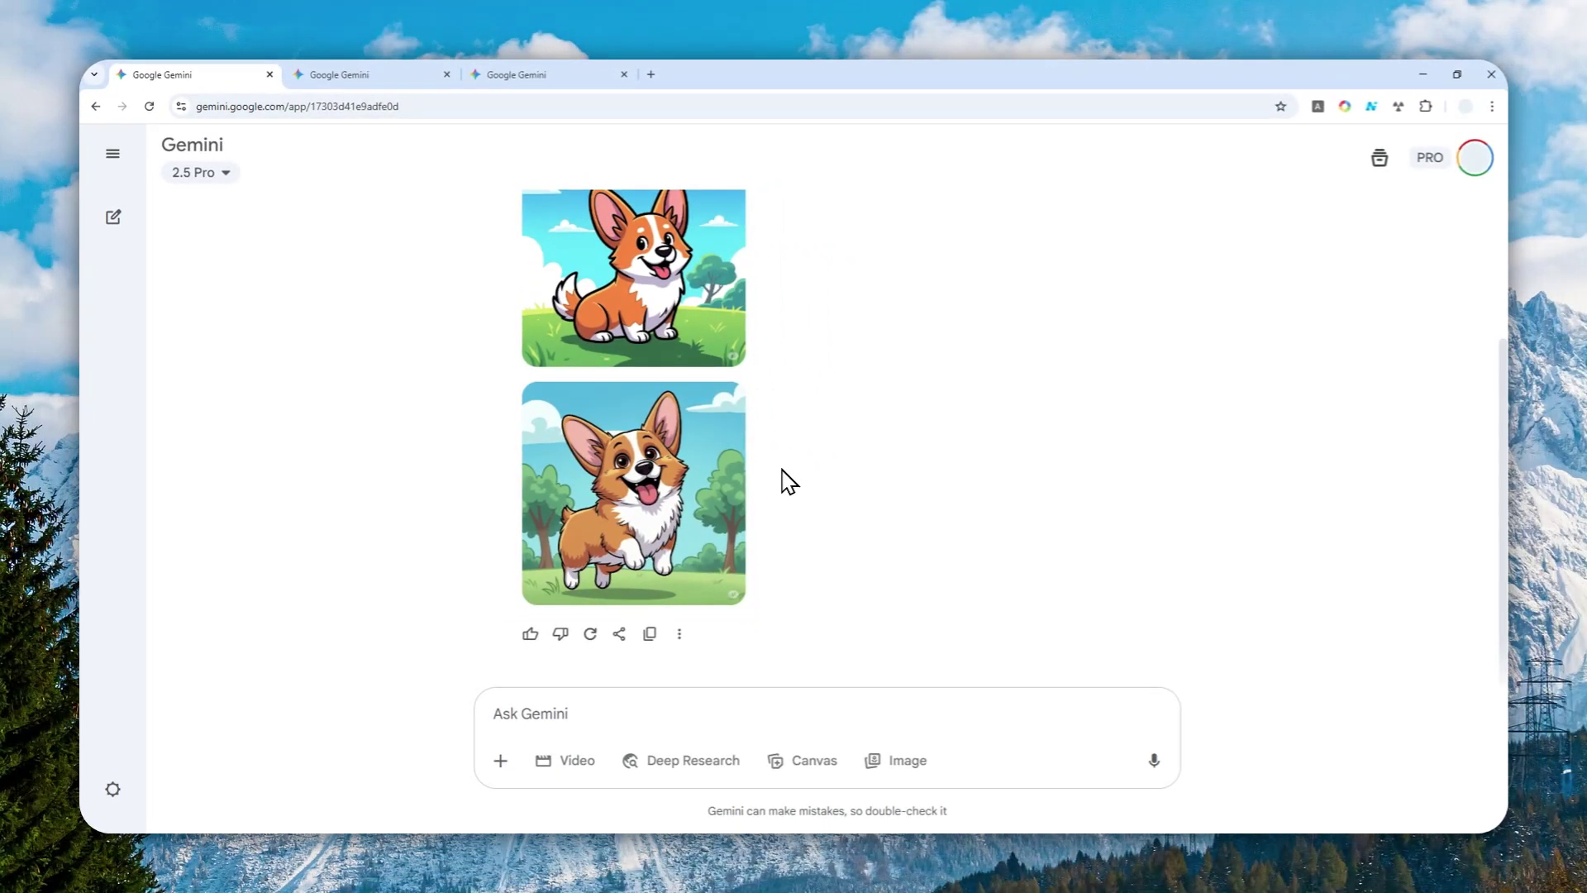
scroll(785, 496, up, 1)
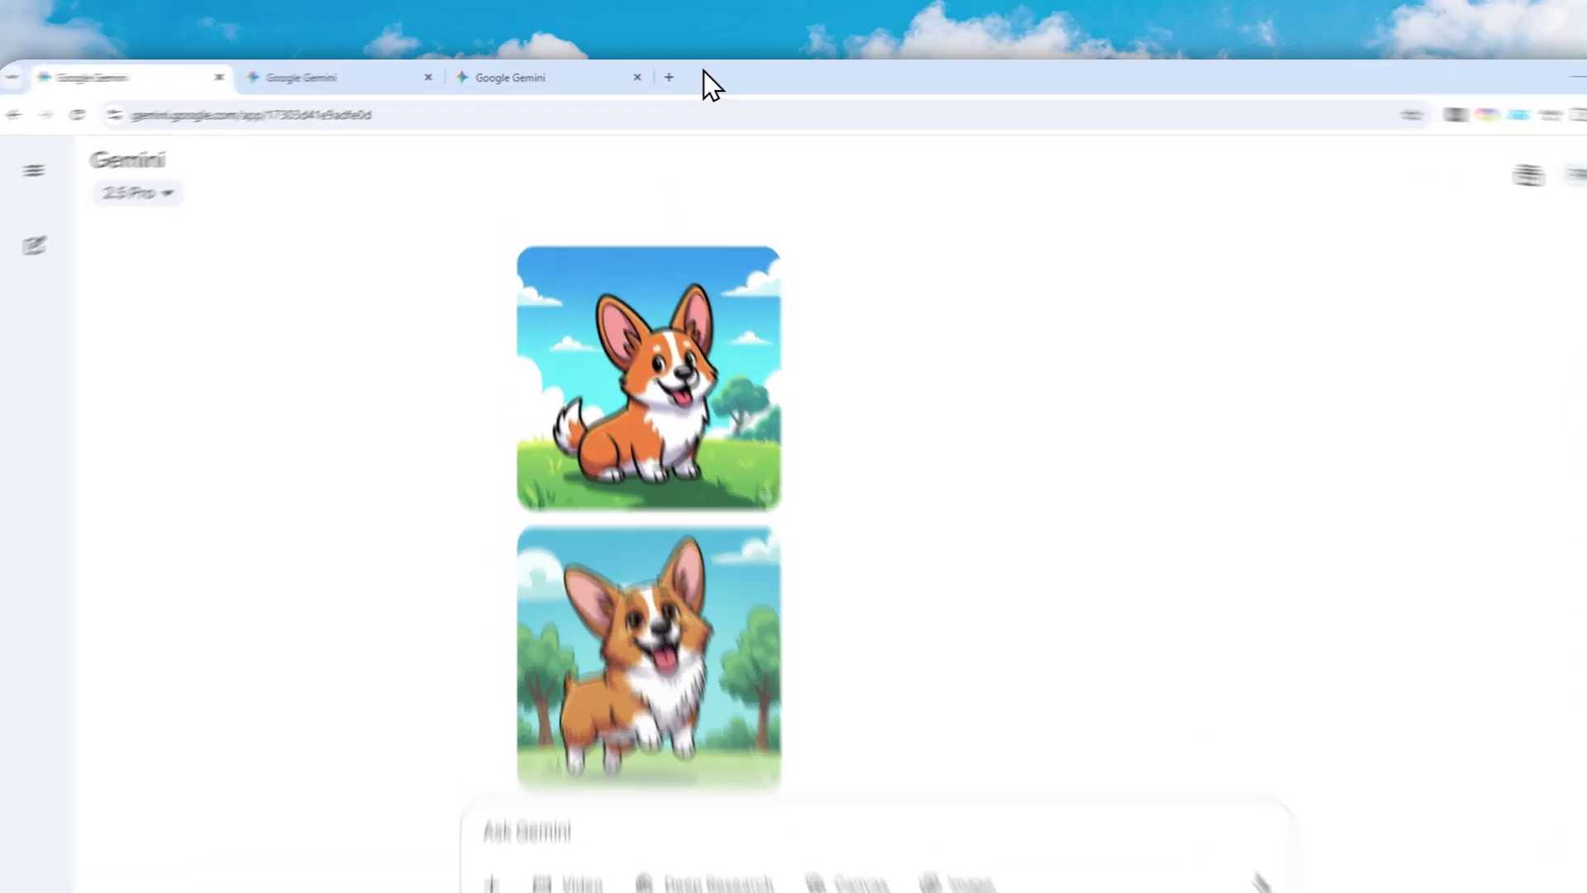
Step: Load Gemini in a new browser tab and bring up the model menu
click(651, 75)
text(gemini.google.com)
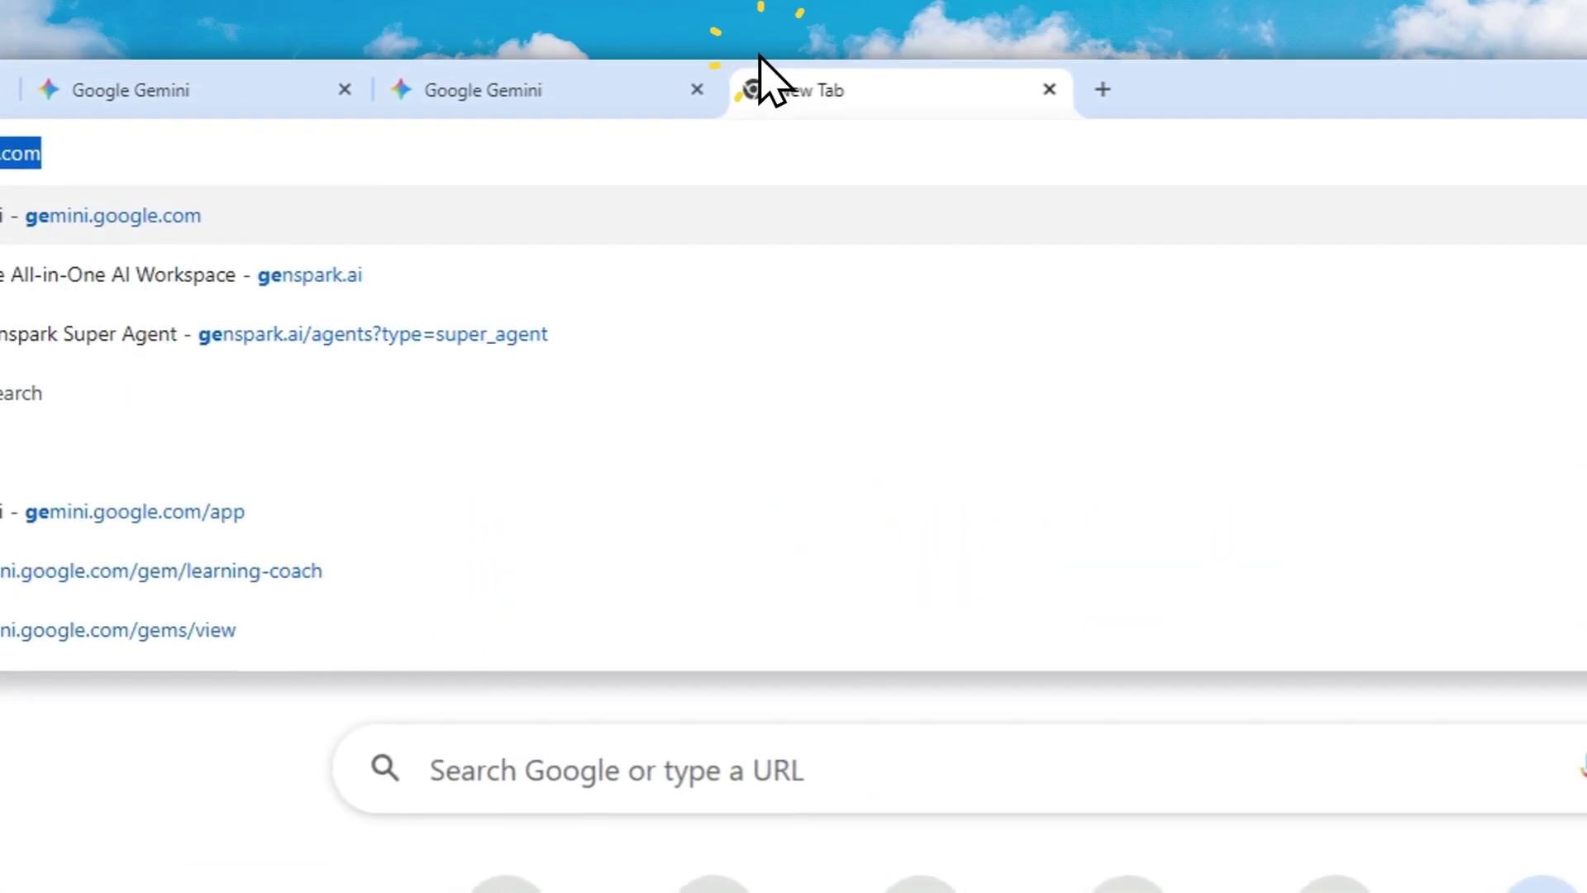
key(Return)
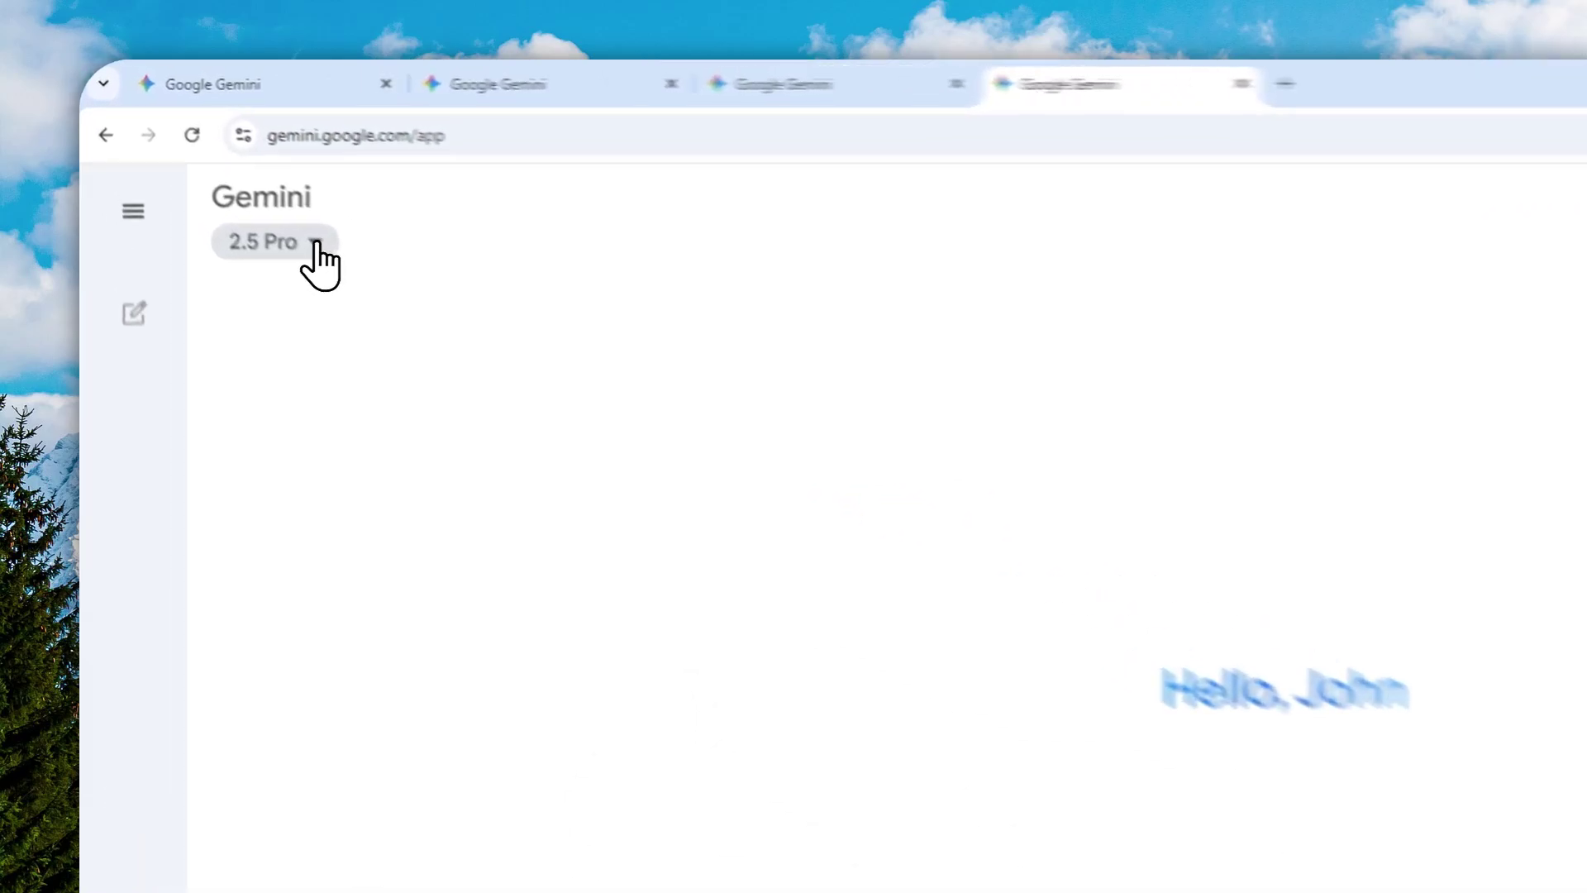
click(316, 242)
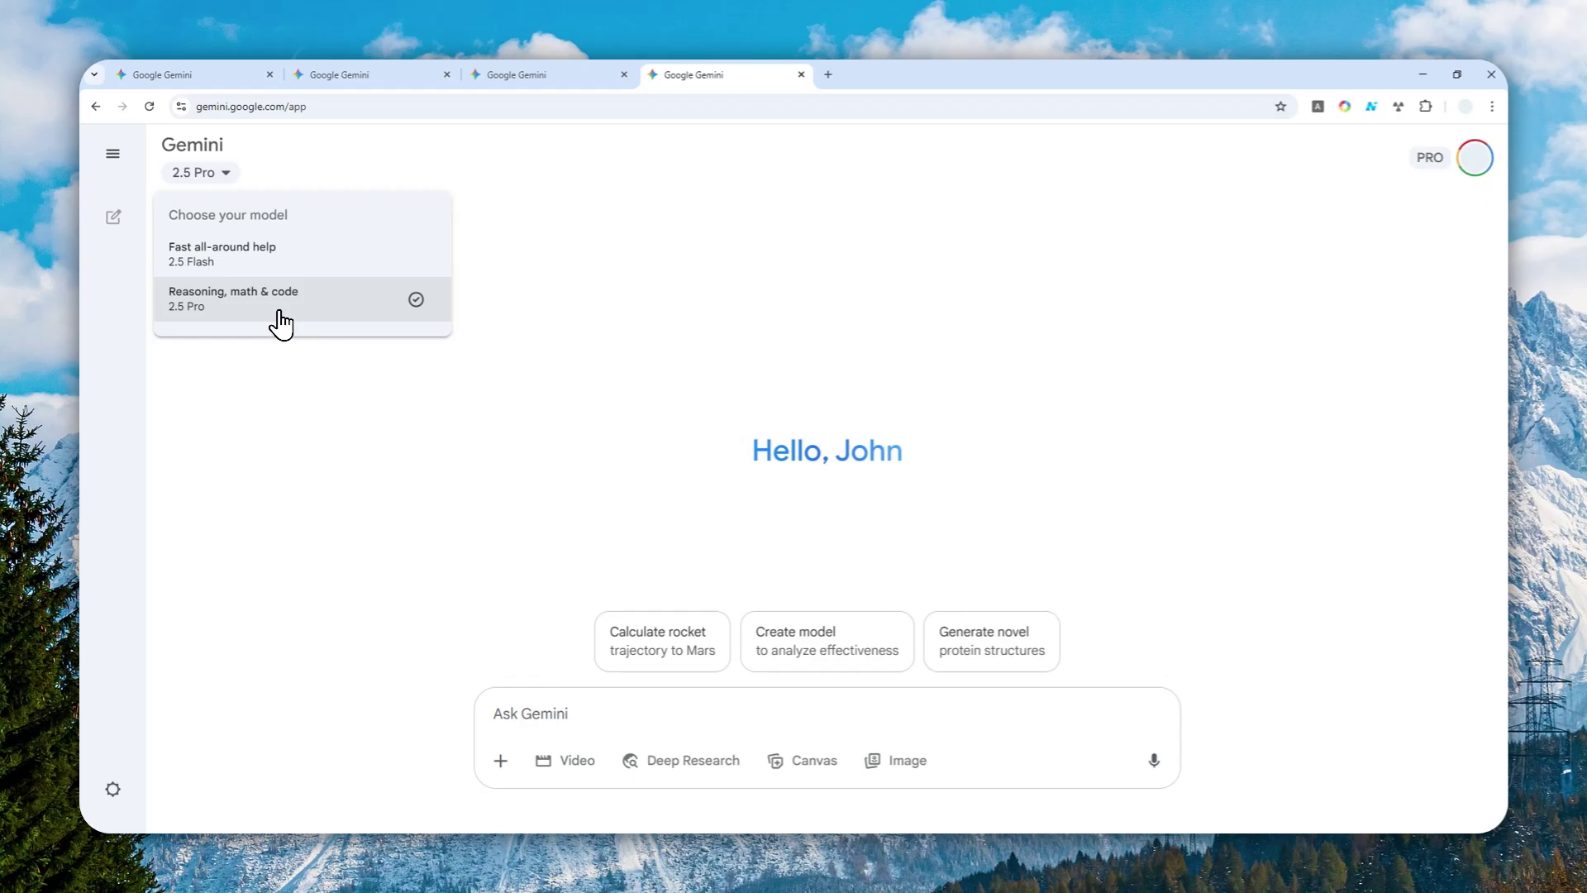
Step: Choose 'Reasoning, math & code 2.5 Pro' from the model menu
click(281, 322)
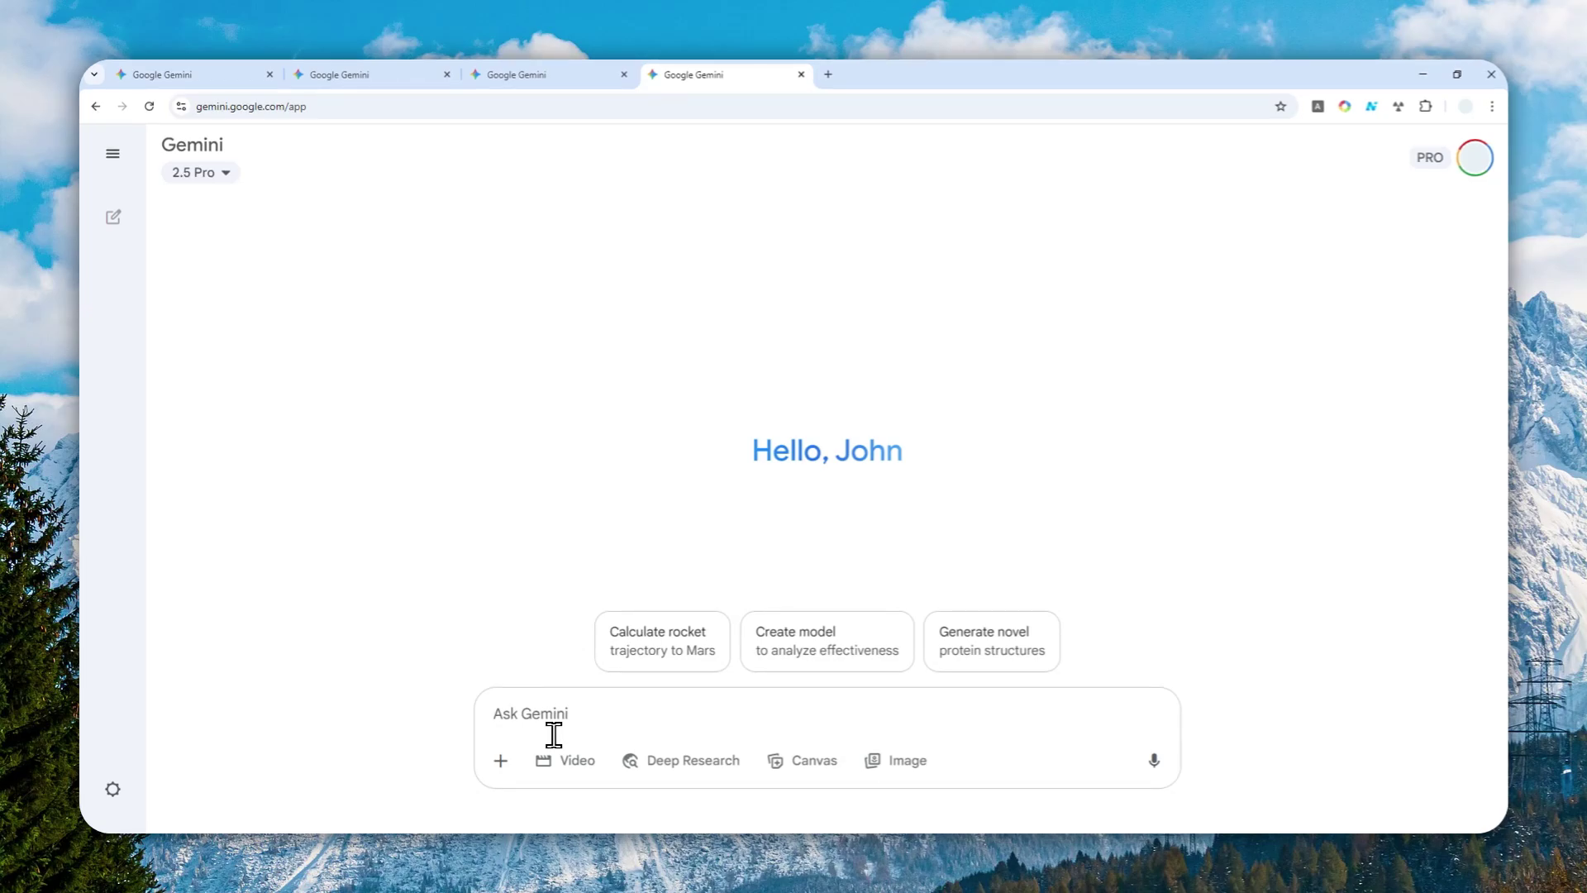
Step: Type 'beautiful young woman from various countries:' plus Picture 1–4 lines: USA, Argentina, Japan, Egypt
text(Genea)
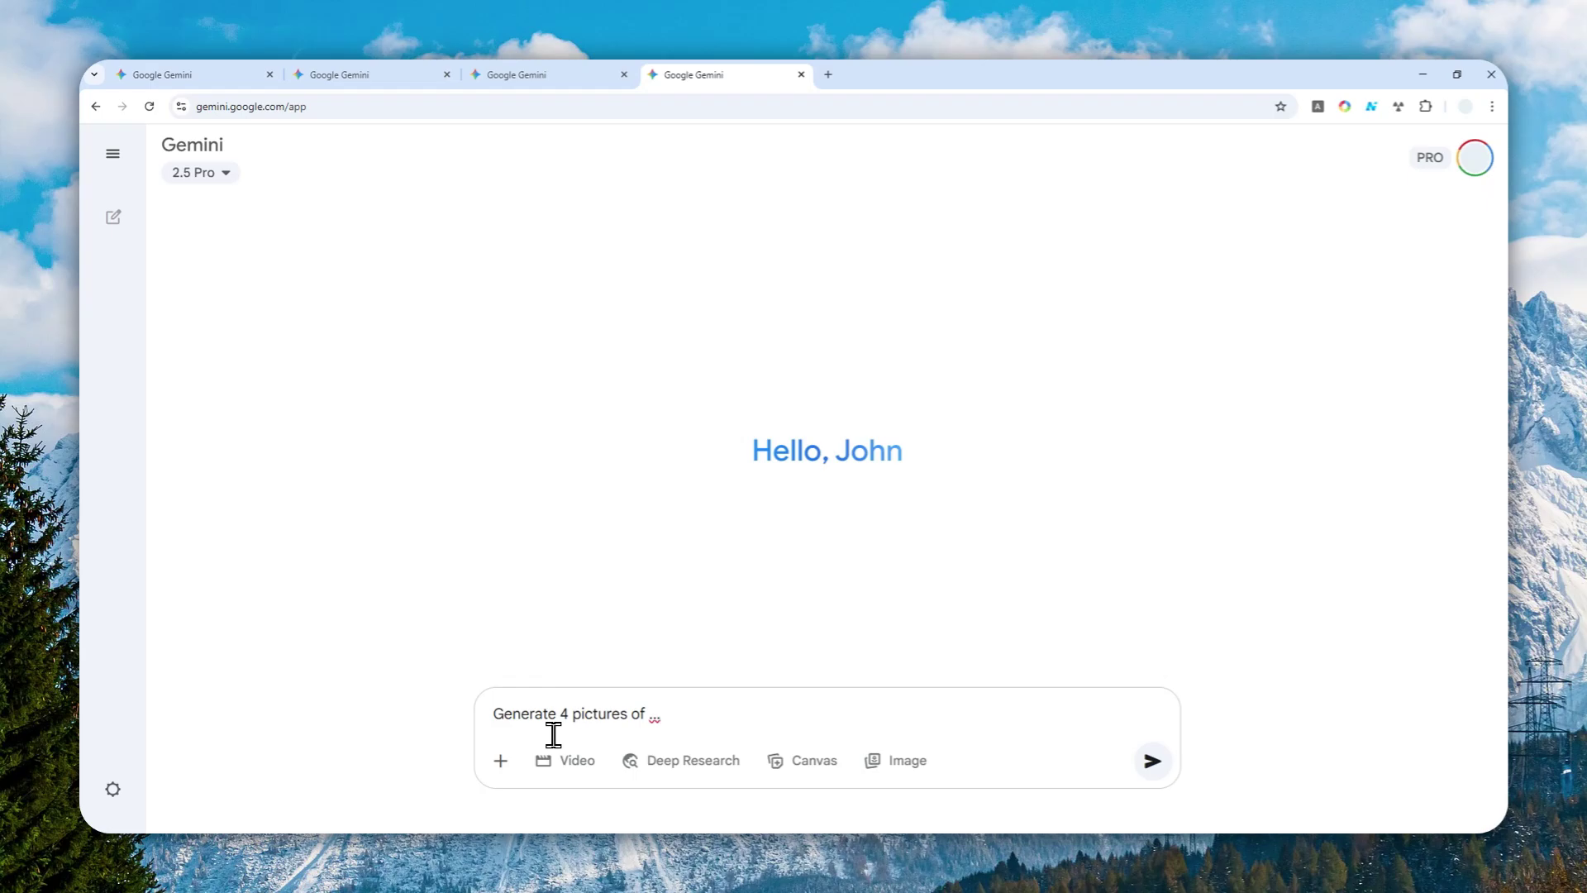
key(BackSpace)
key(BackSpace)
key(BackSpace)
text(beautiful young woman f)
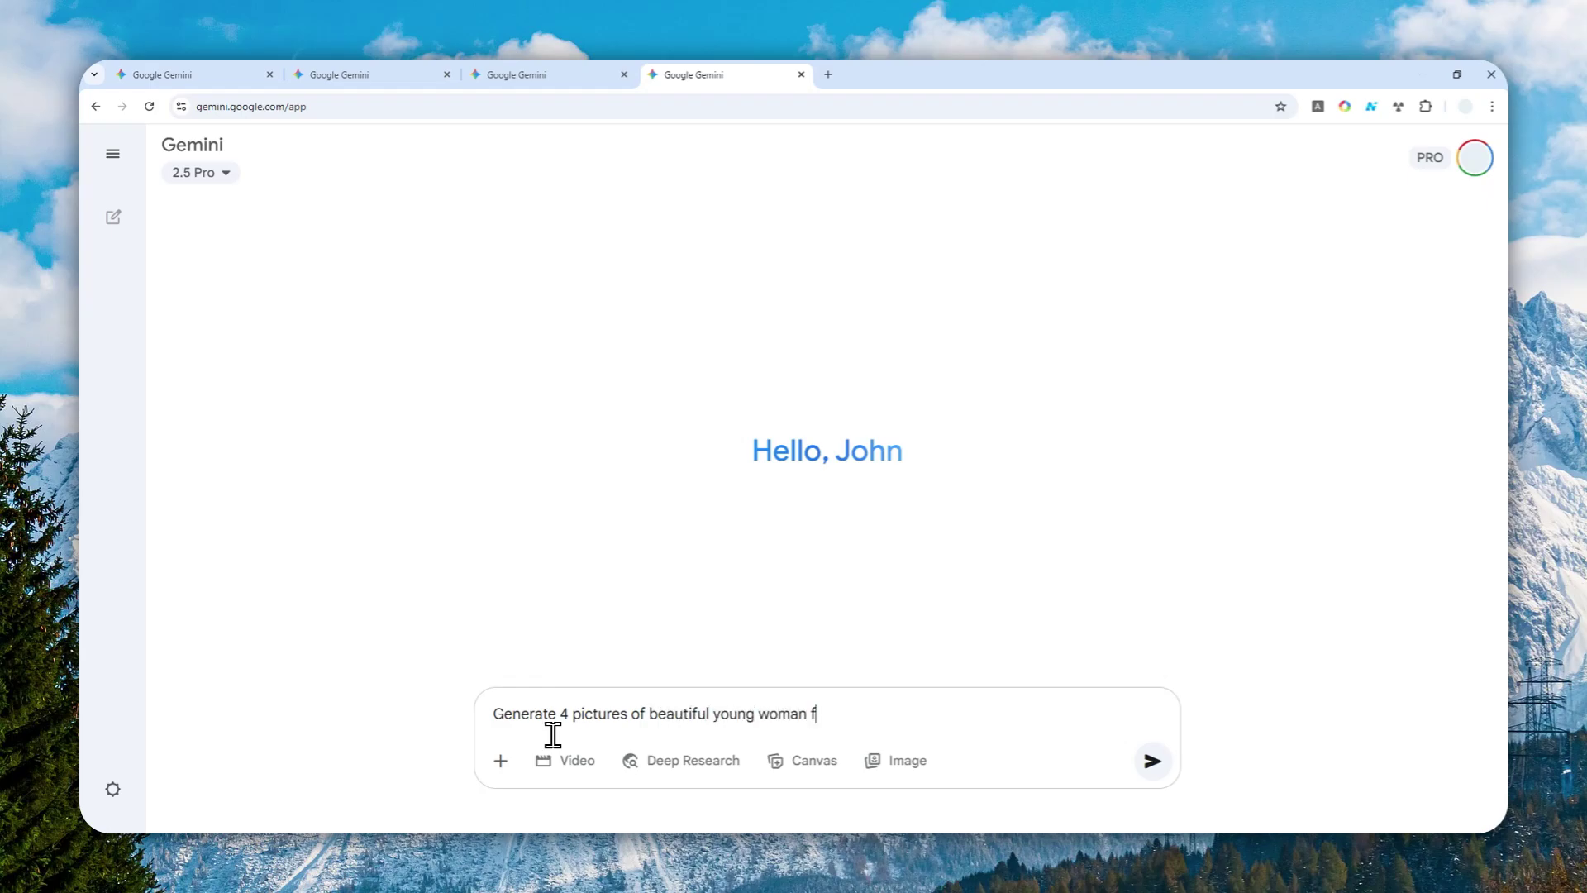
text(rom various countries)
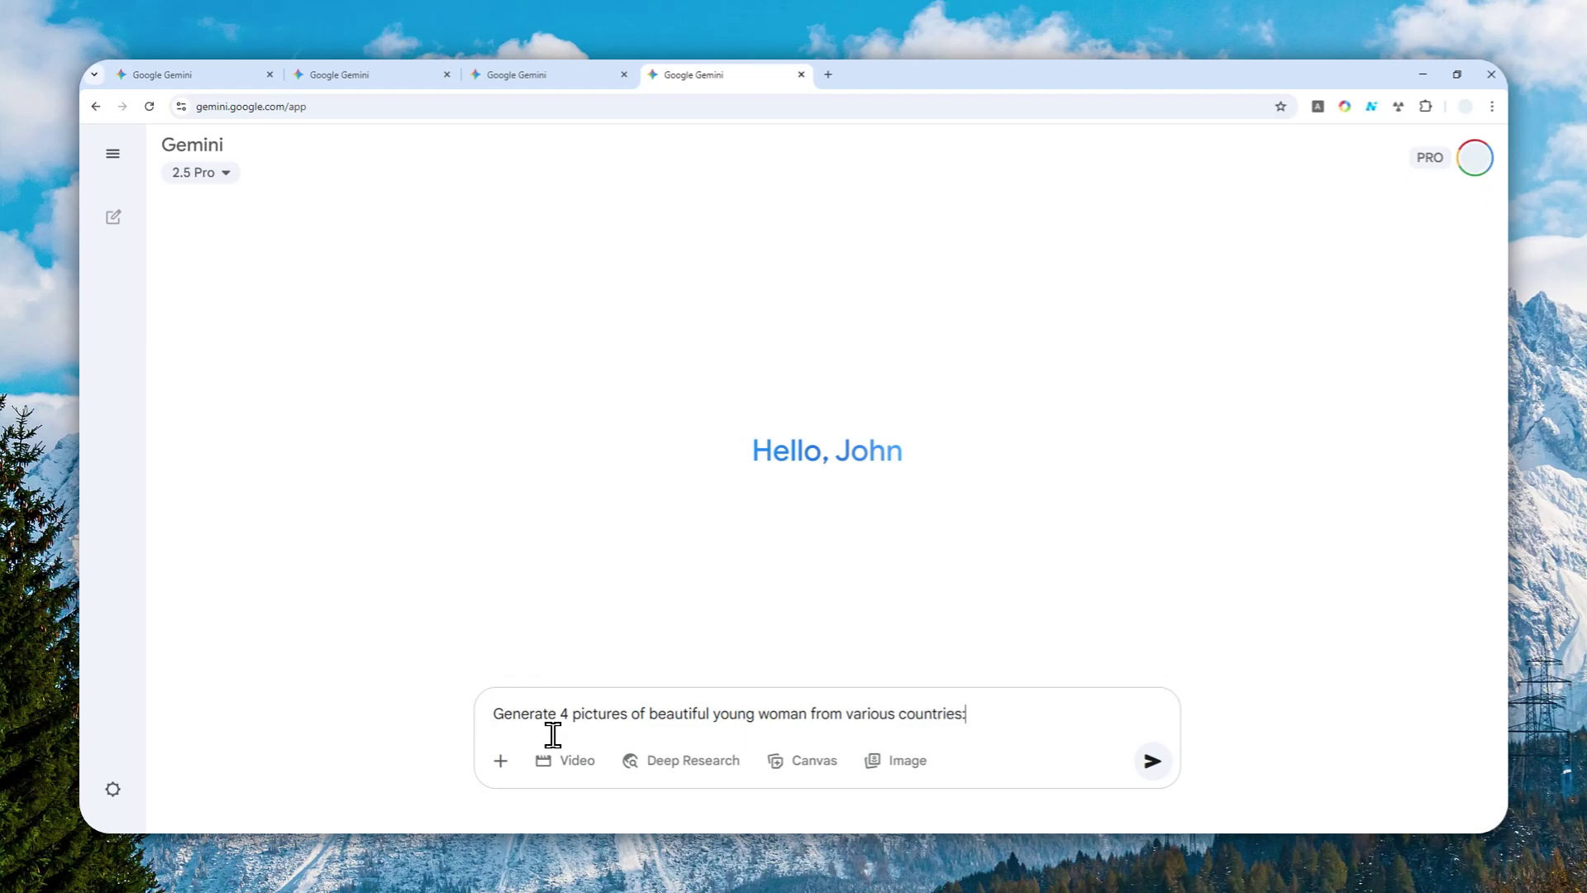
text(:)
key(shift+Return)
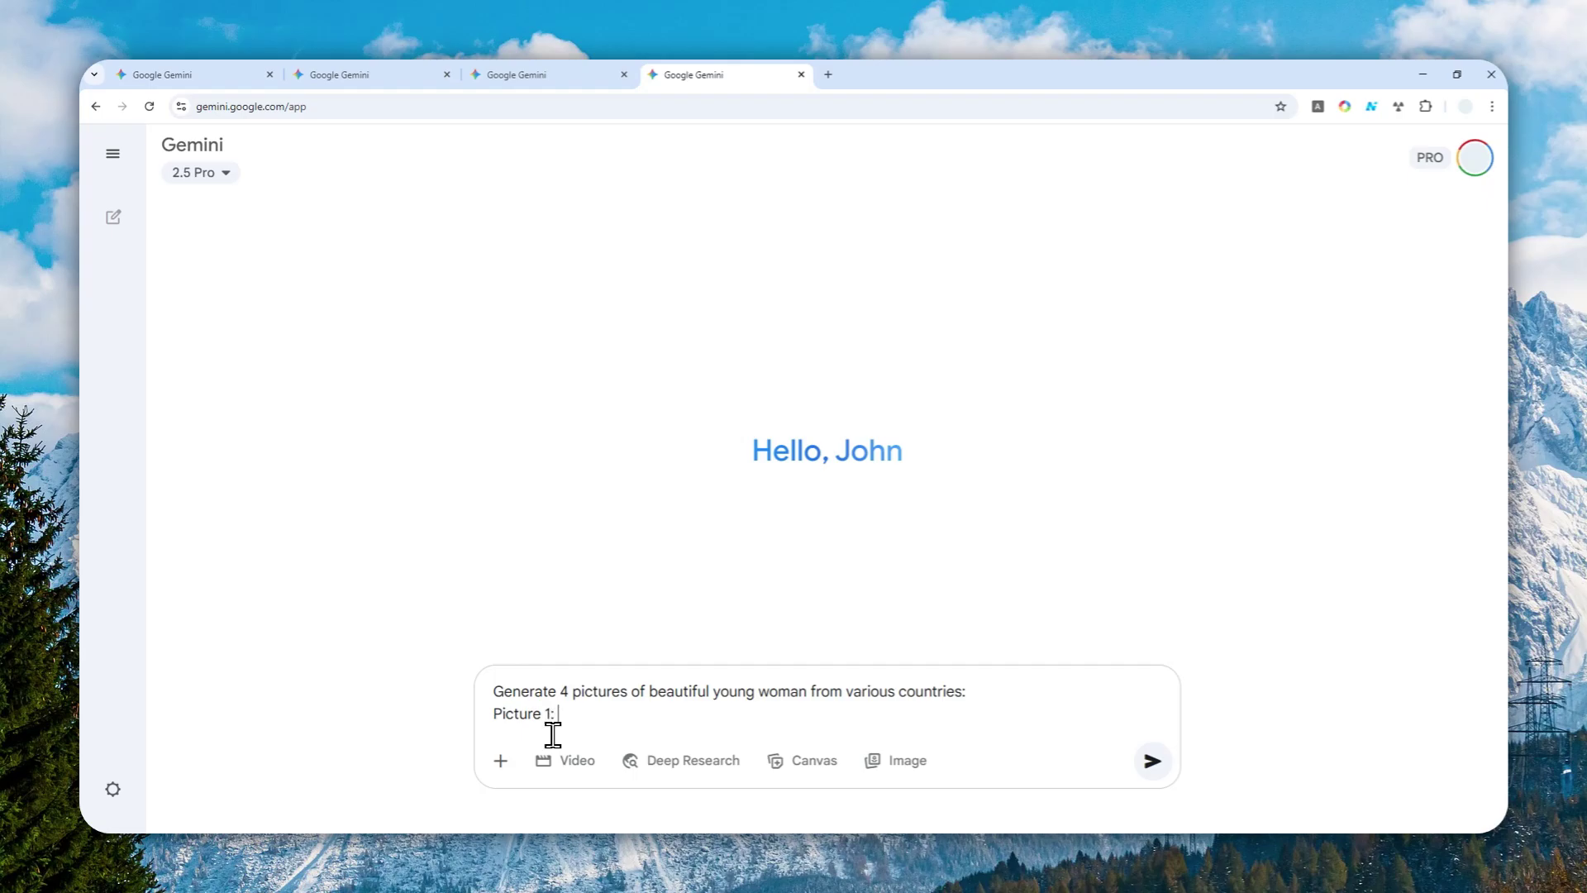
text(Picture 1: woman from USA)
key(shift+Return)
text(P)
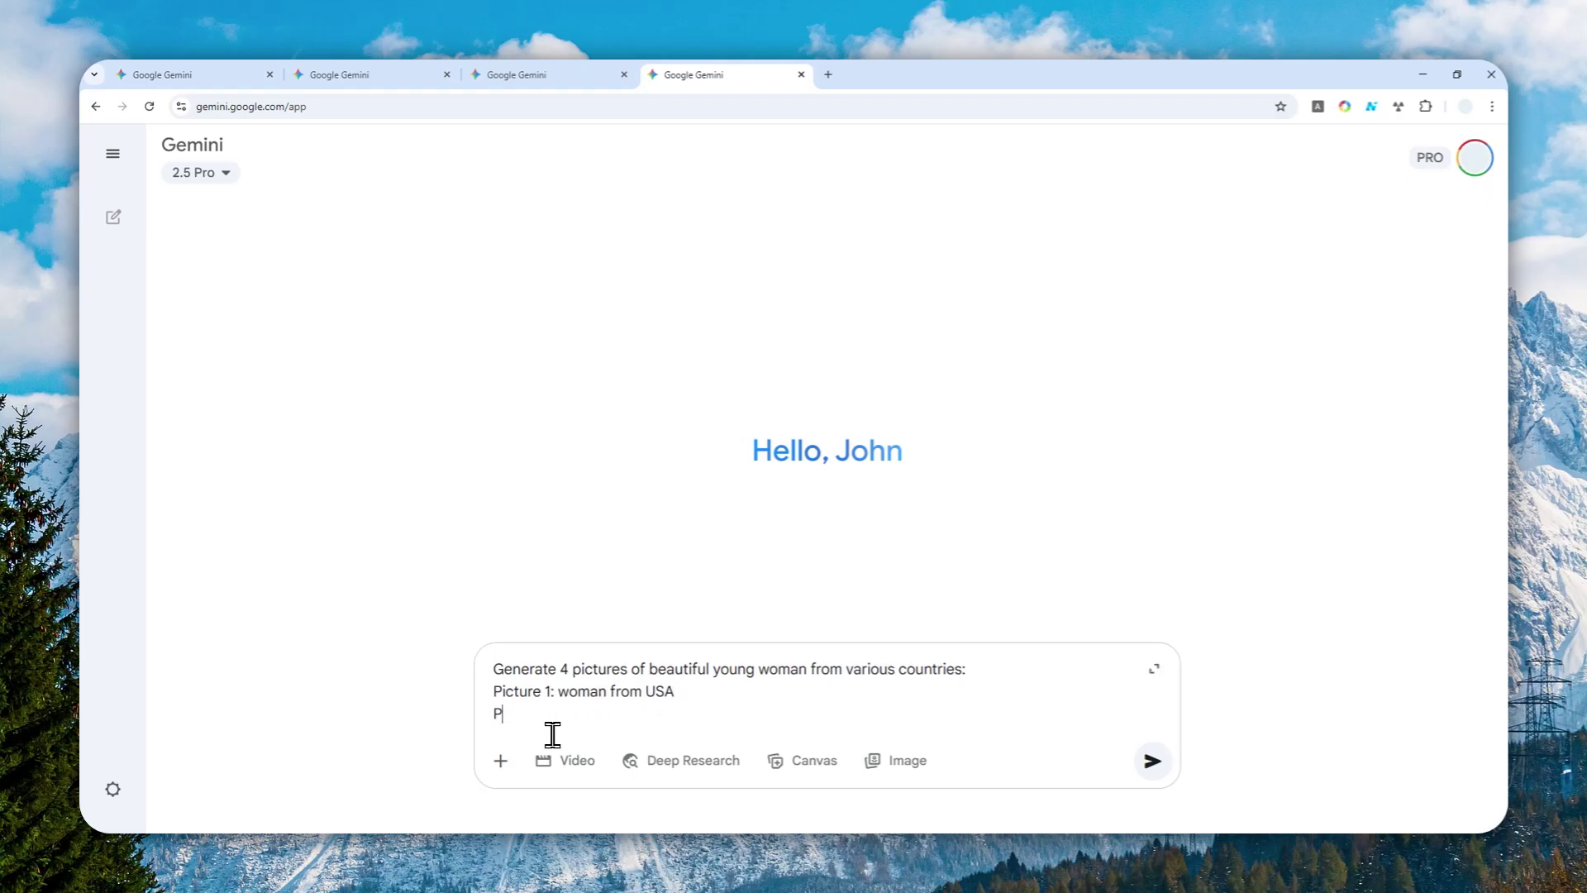
text(icture 2: woman from Argentina)
key(shift+Return)
text(3)
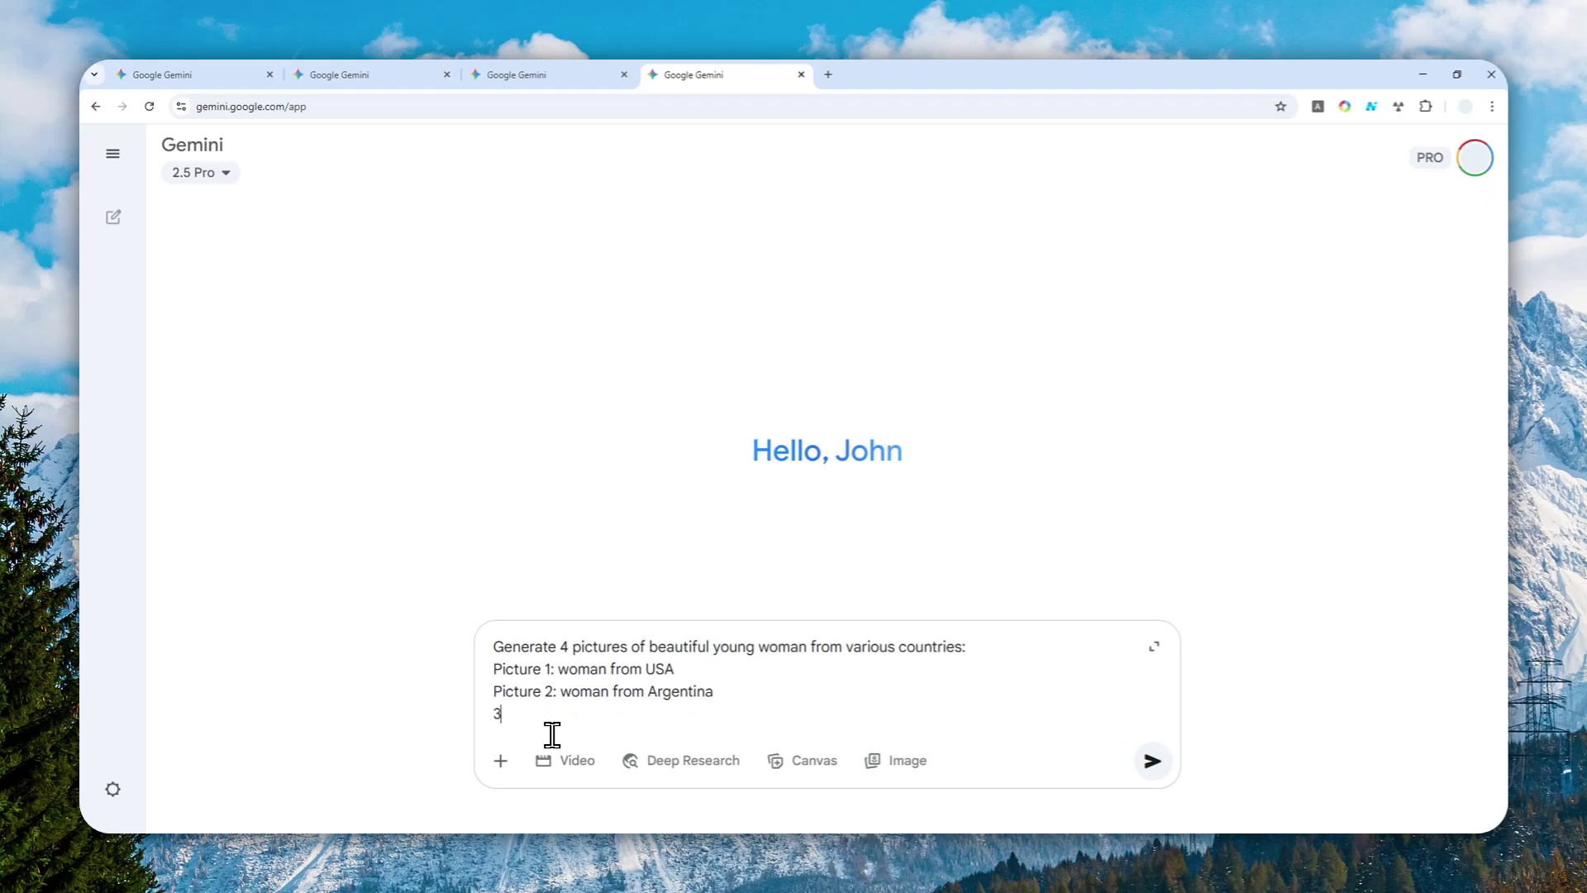
text(icture 3: woman from Japan)
key(shift+Return)
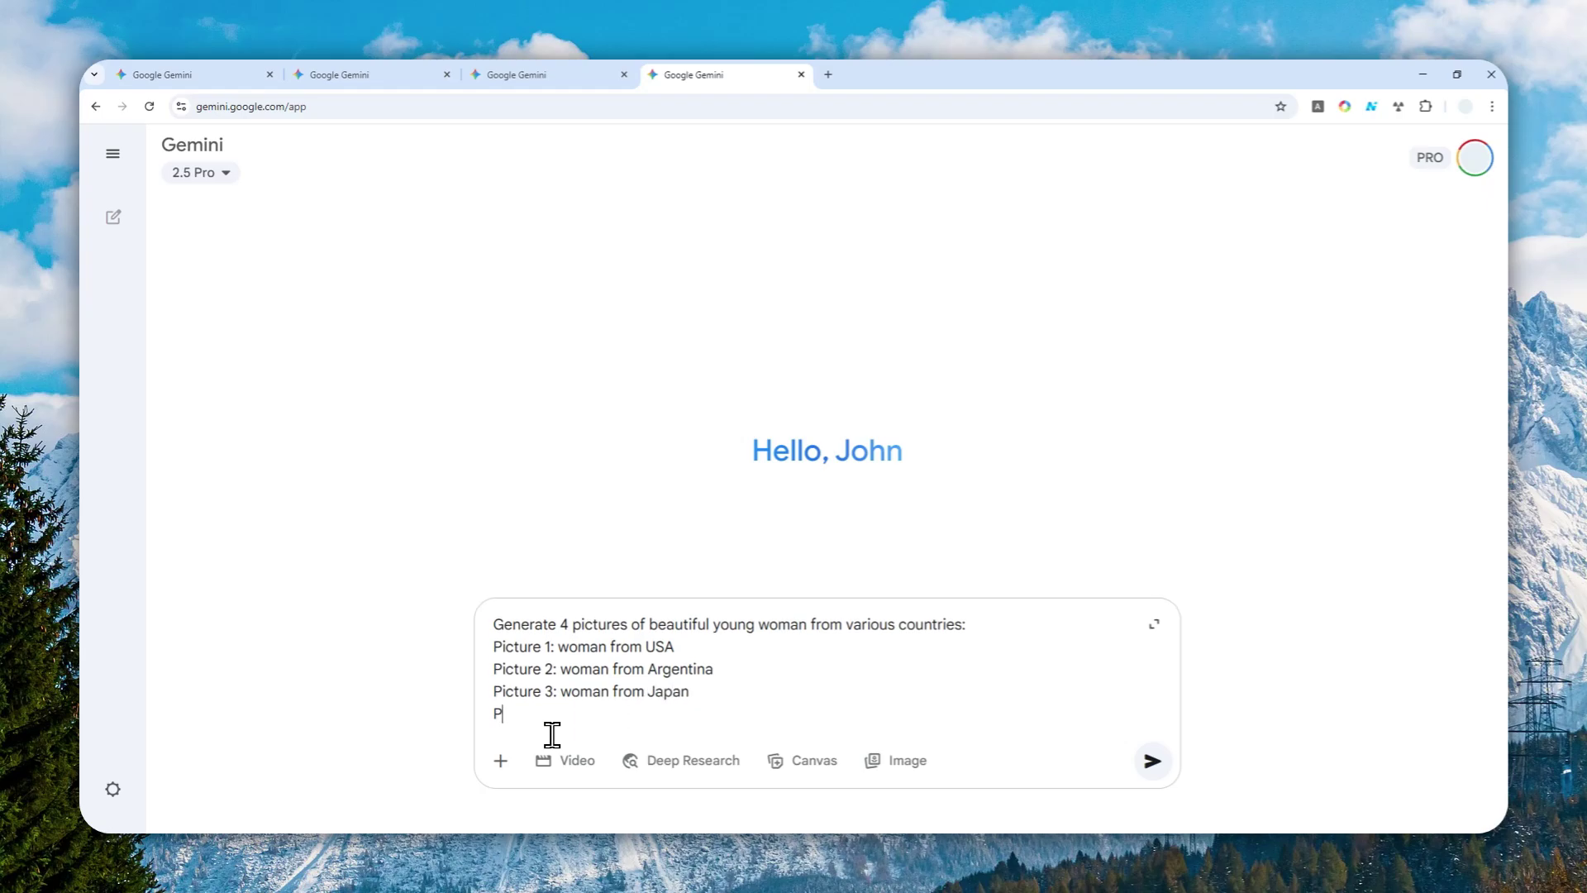
text(Picture 4: woman from Egypt)
drag(689, 713, 465, 598)
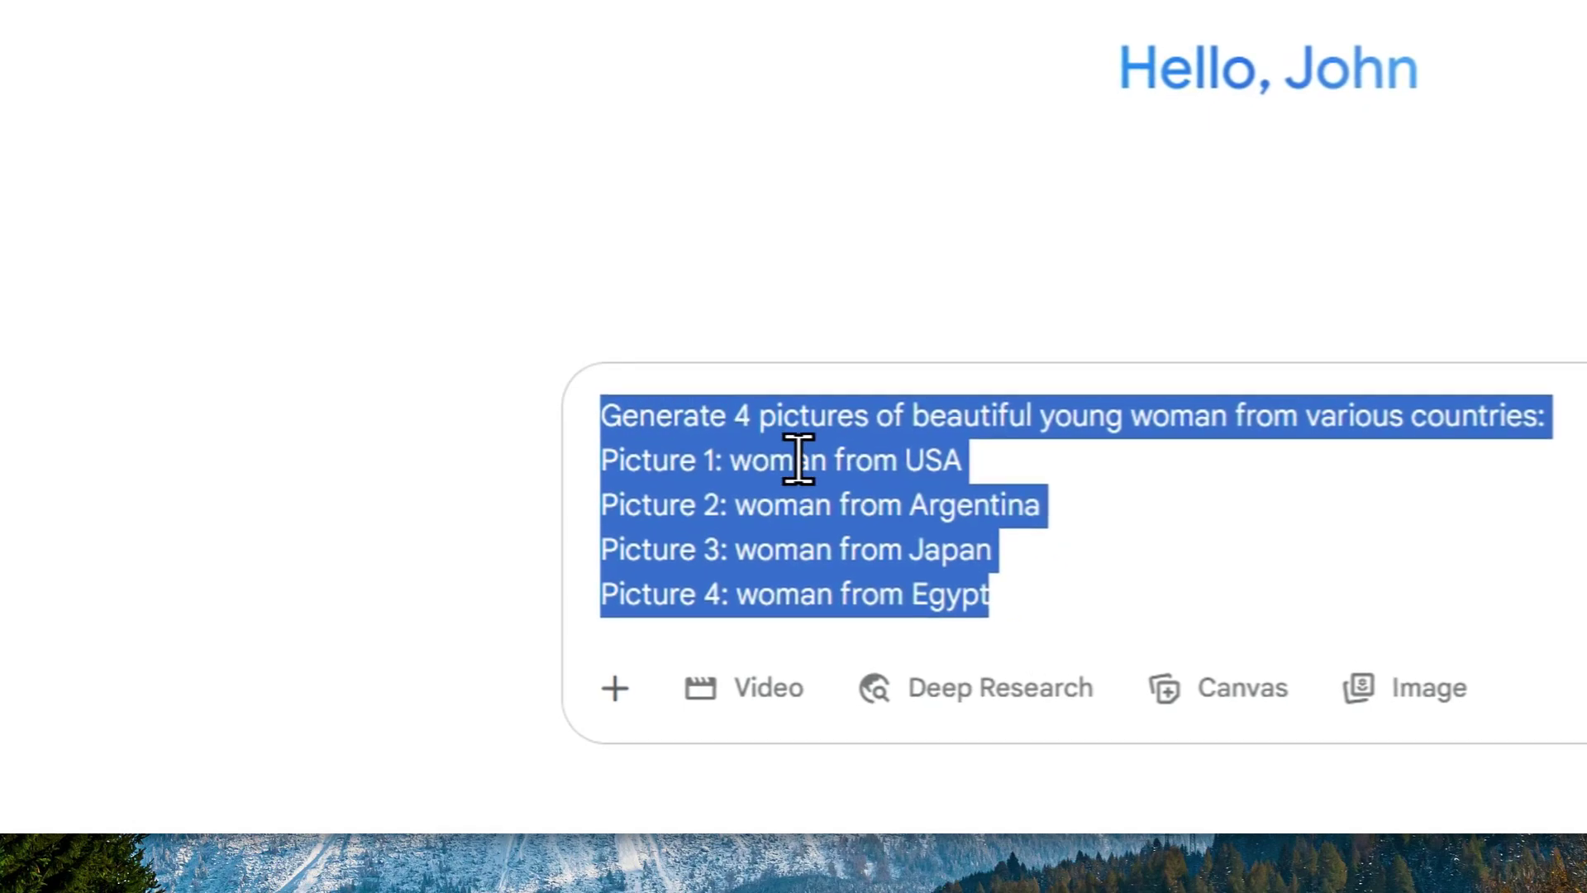
click(1025, 561)
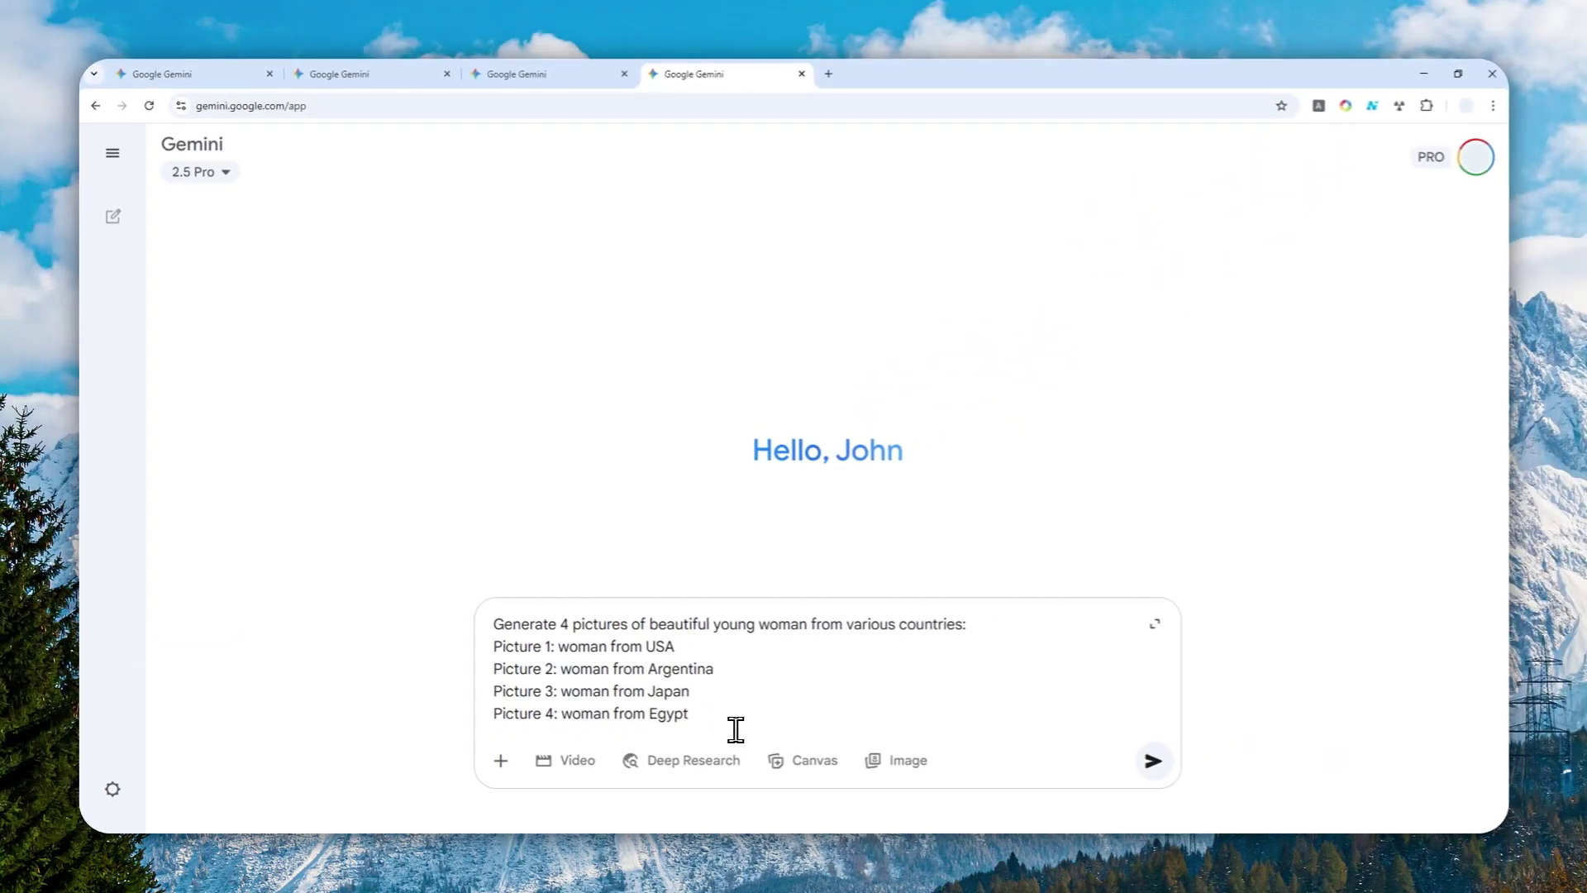
drag(688, 716, 459, 648)
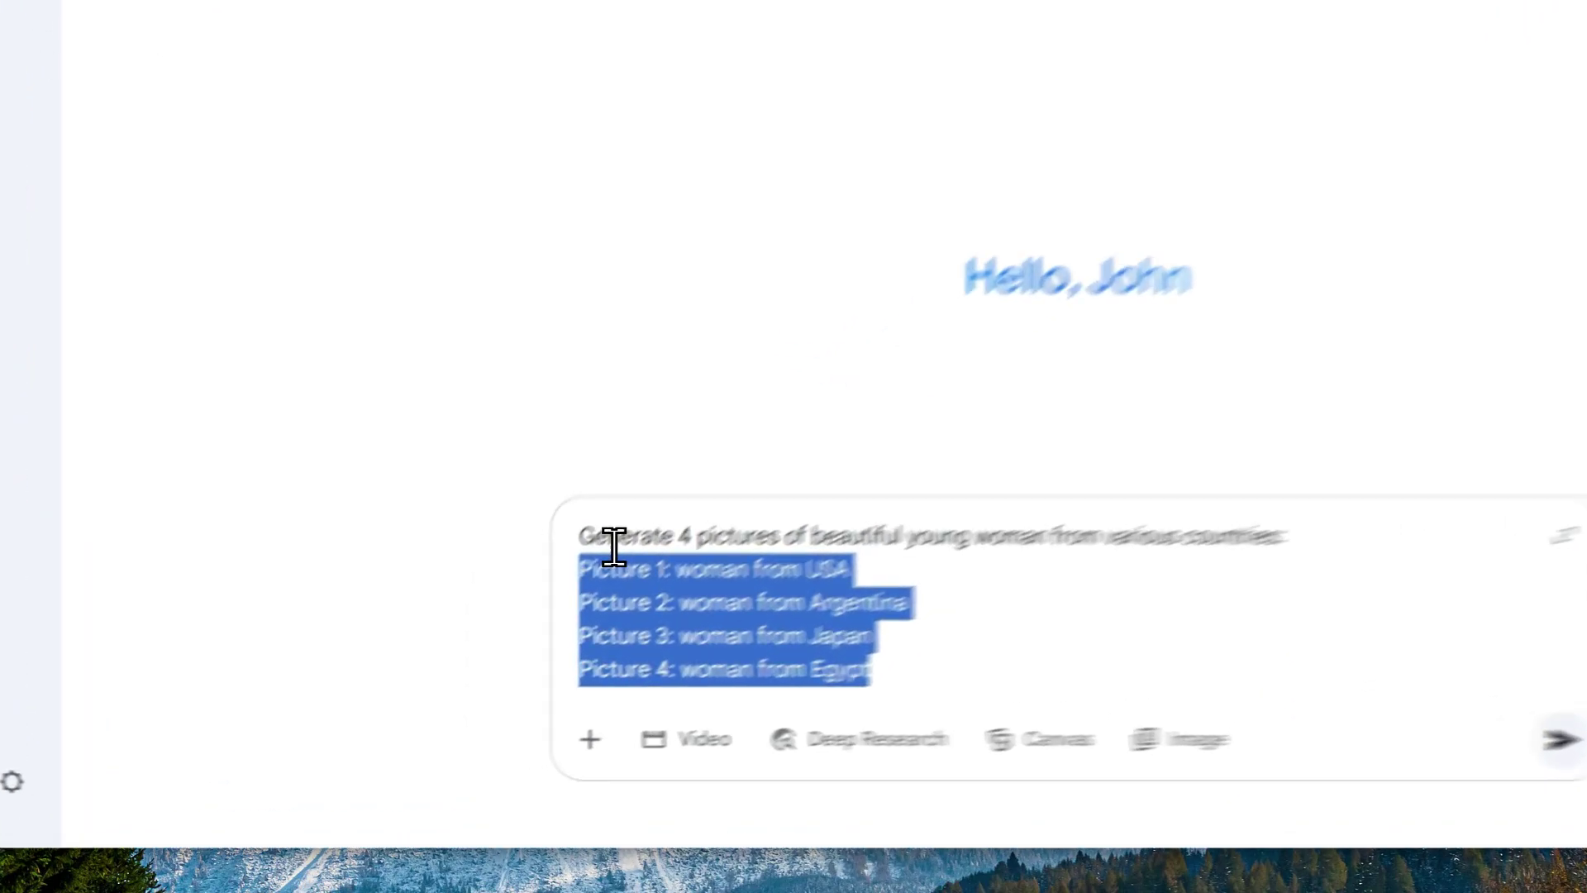
drag(571, 536, 787, 566)
drag(948, 483, 971, 483)
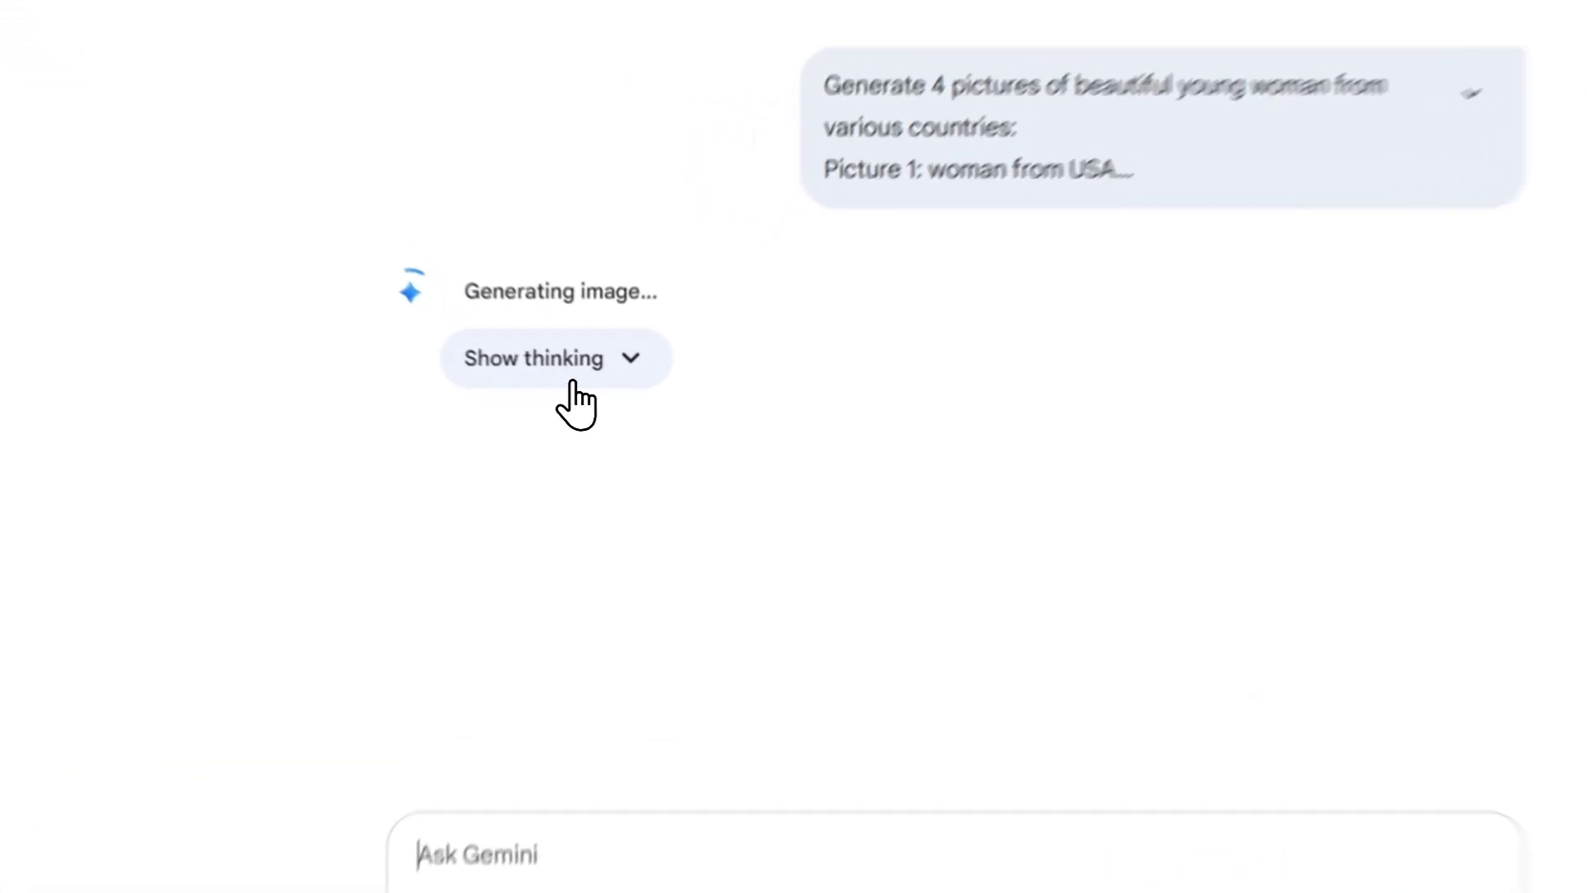
Step: Expand 'Show thinking' to see Gemini's plan for the four portraits
click(578, 405)
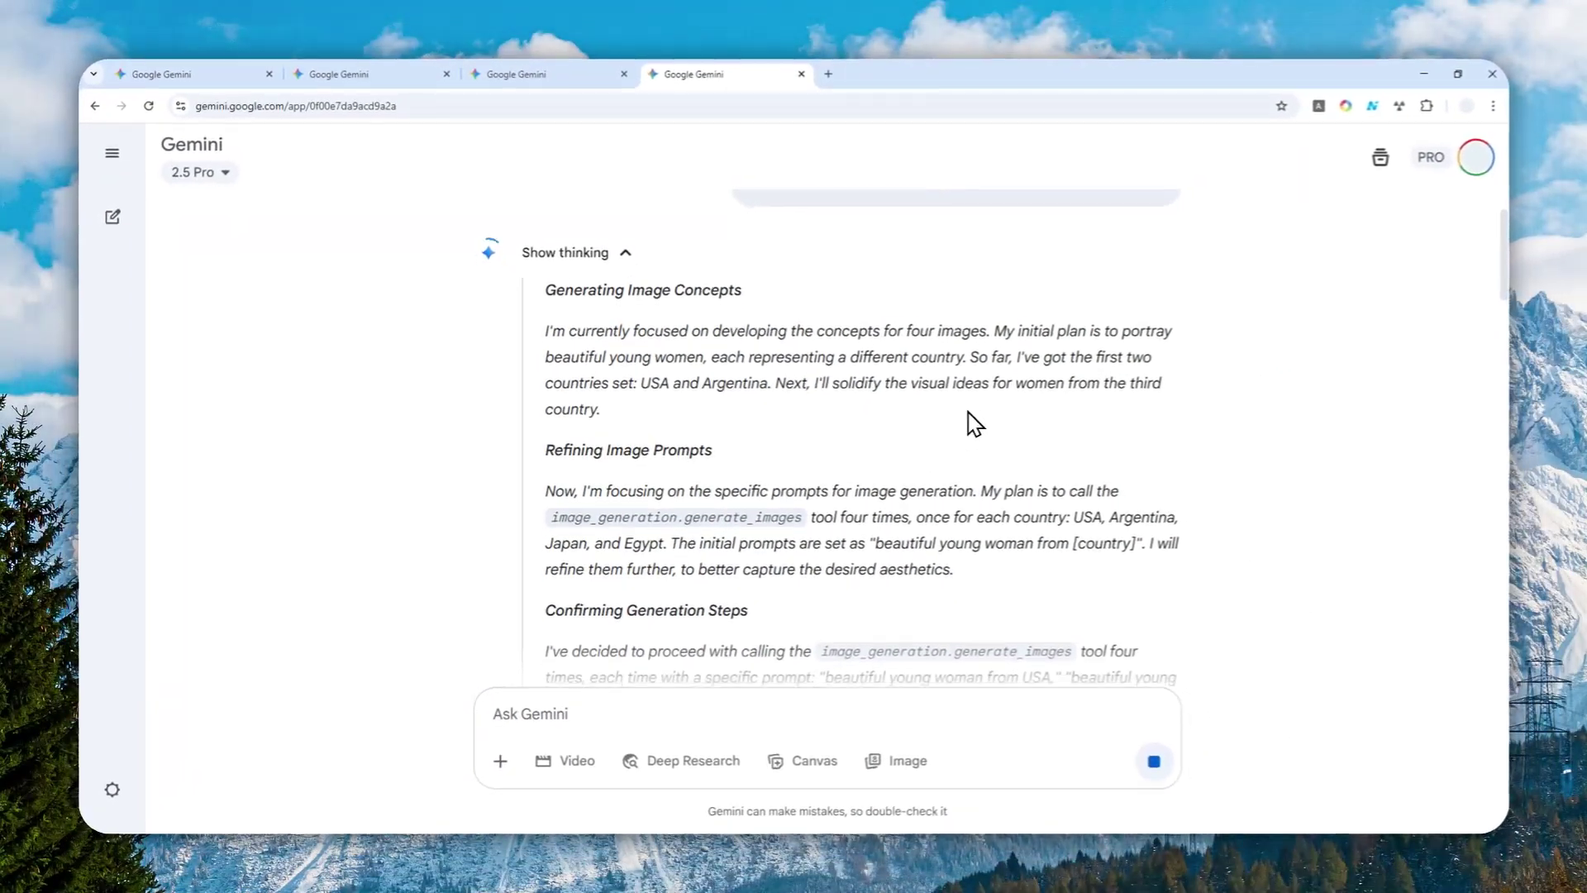
Step: Scroll through the generated portraits of women from USA, Argentina, Japan and Egypt
scroll(969, 423, down, 10)
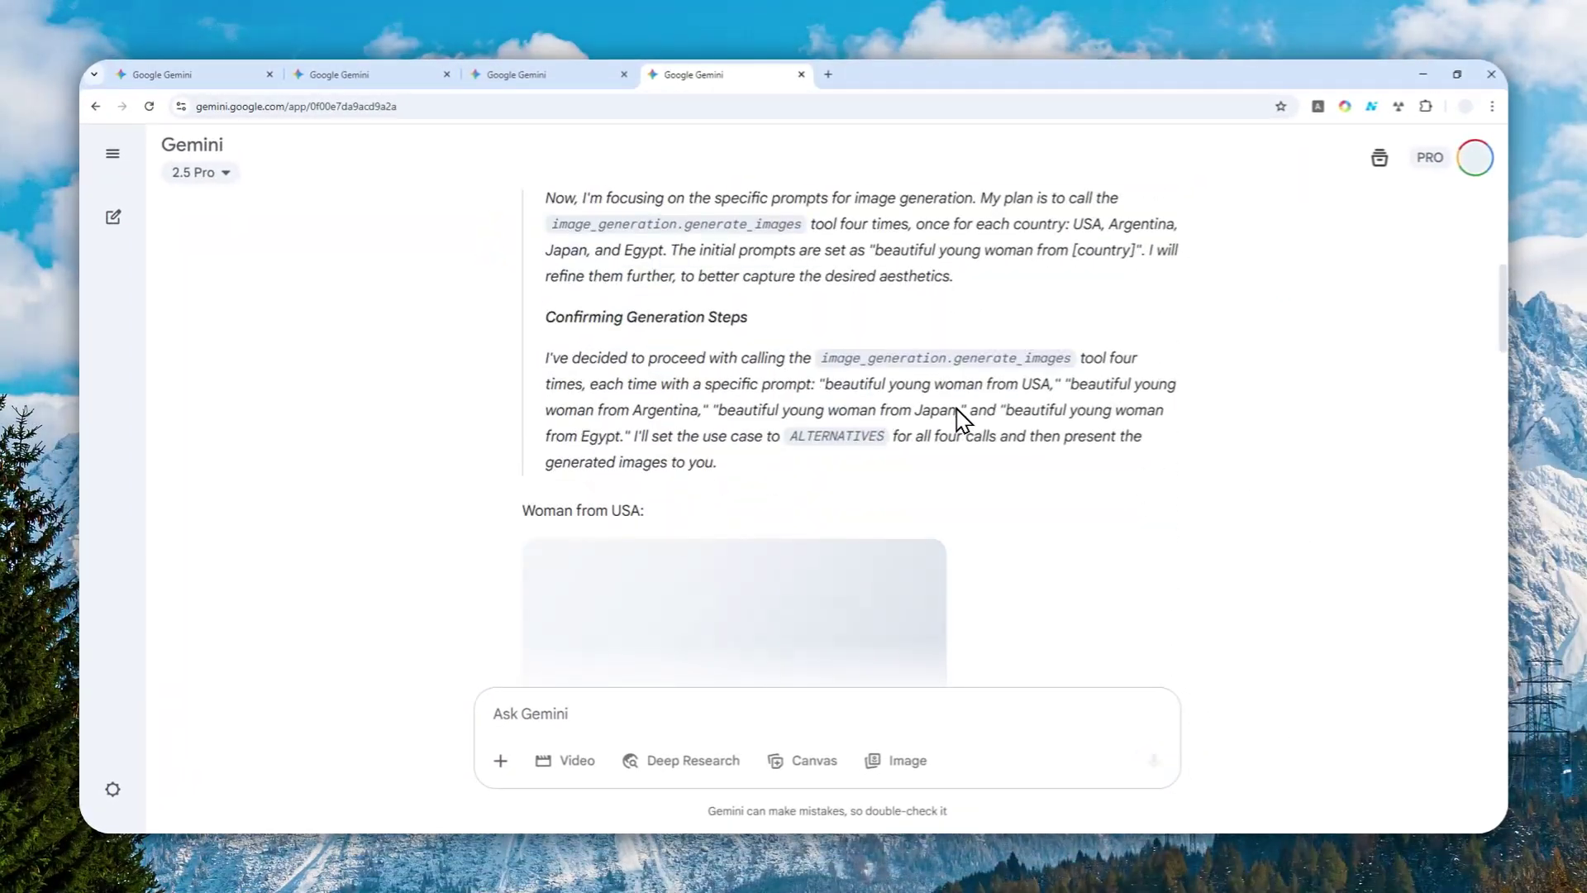
scroll(967, 436, up, 4)
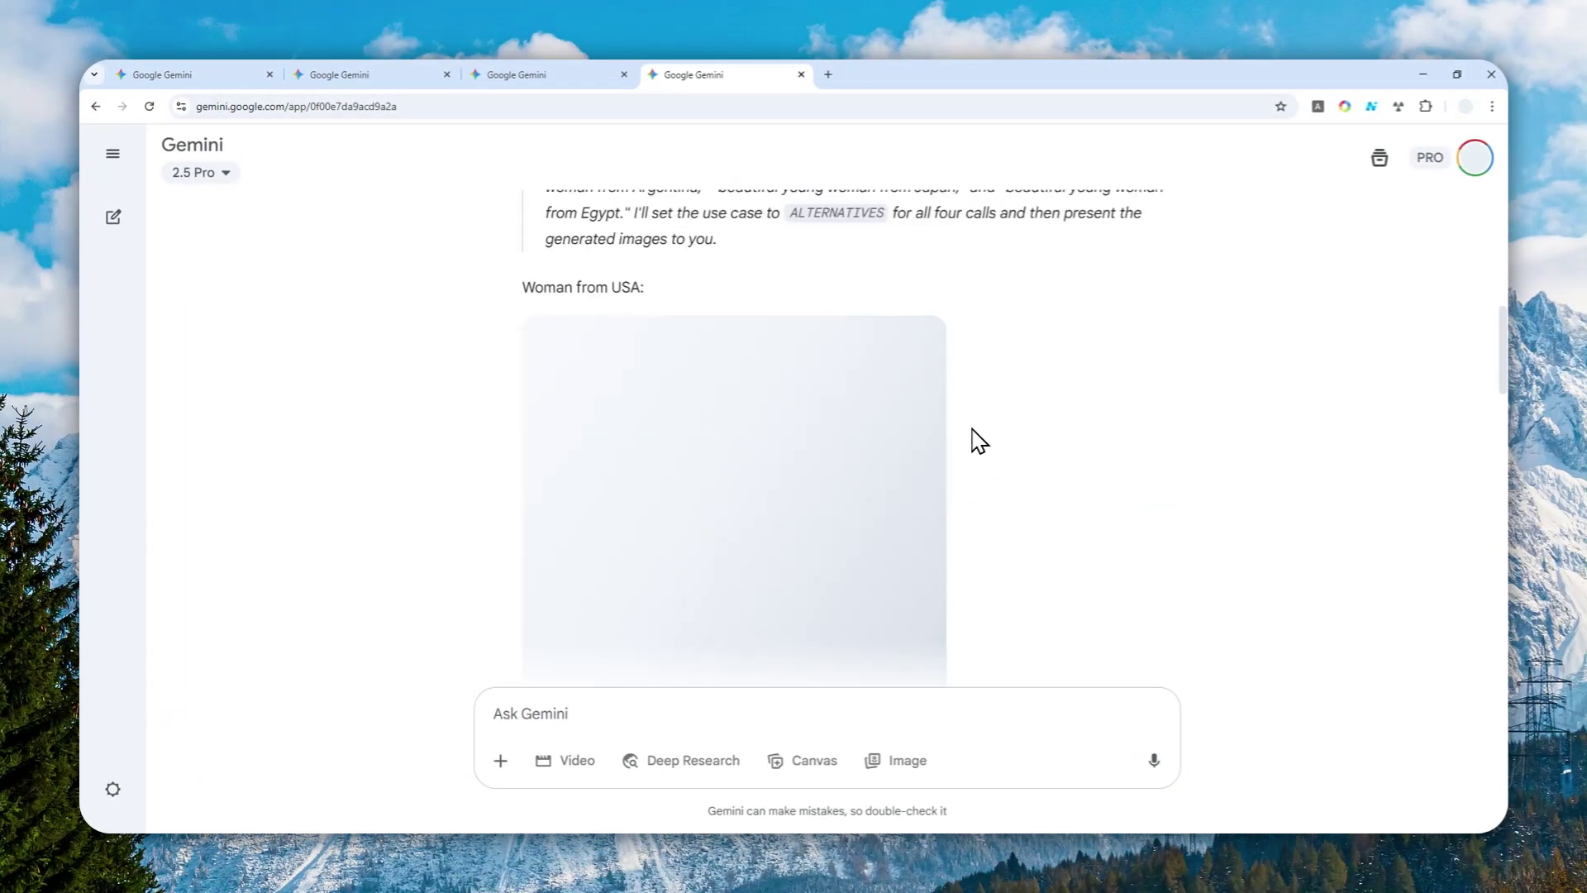
scroll(655, 377, down, 12)
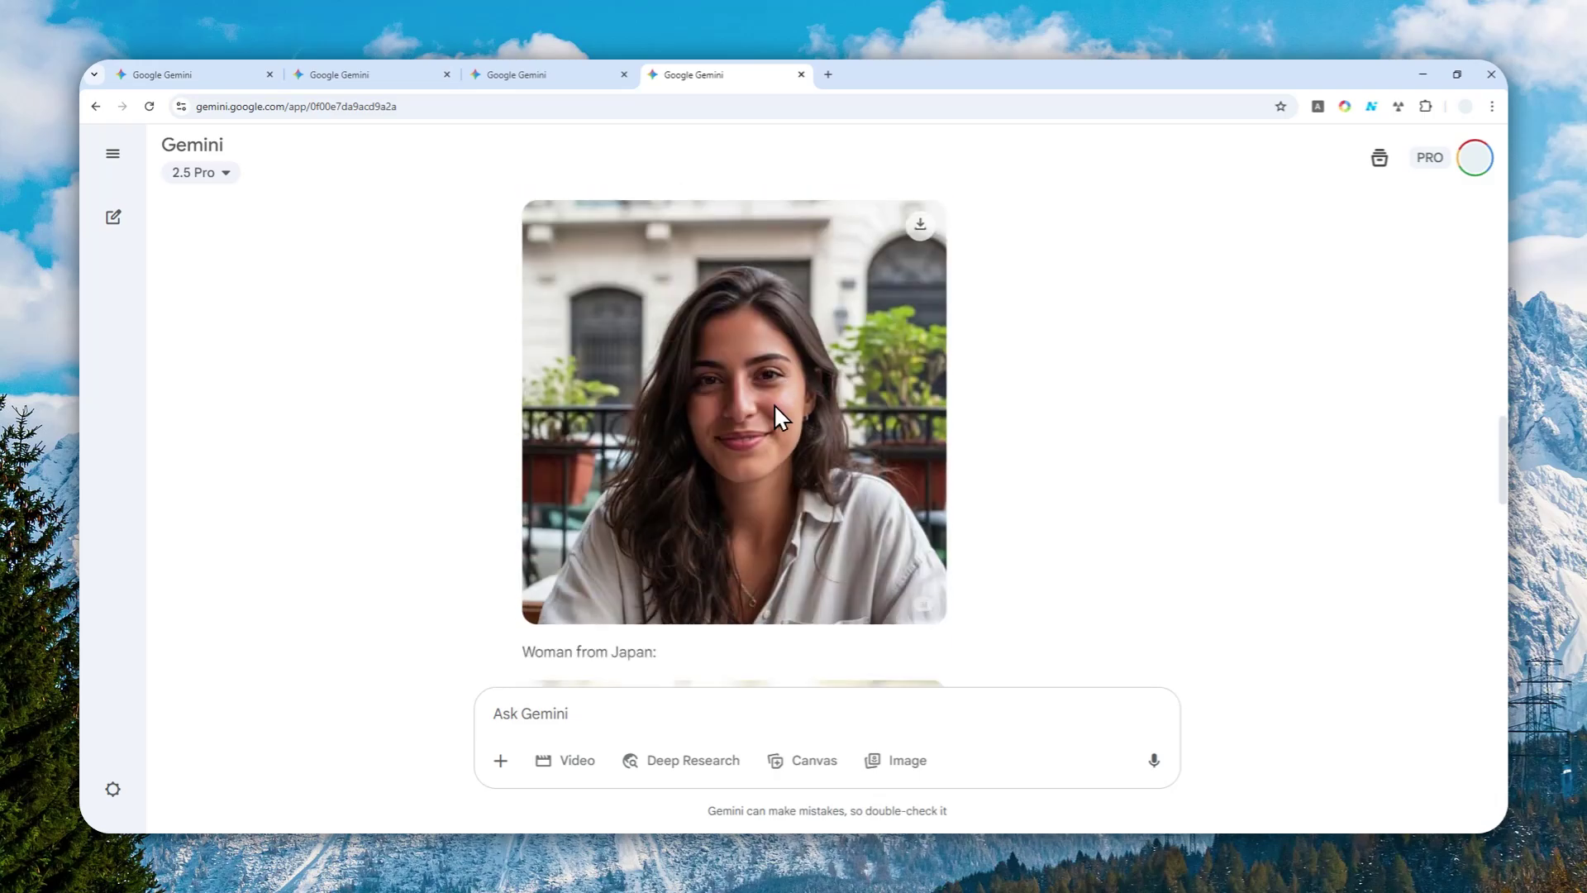
scroll(654, 361, down, 8)
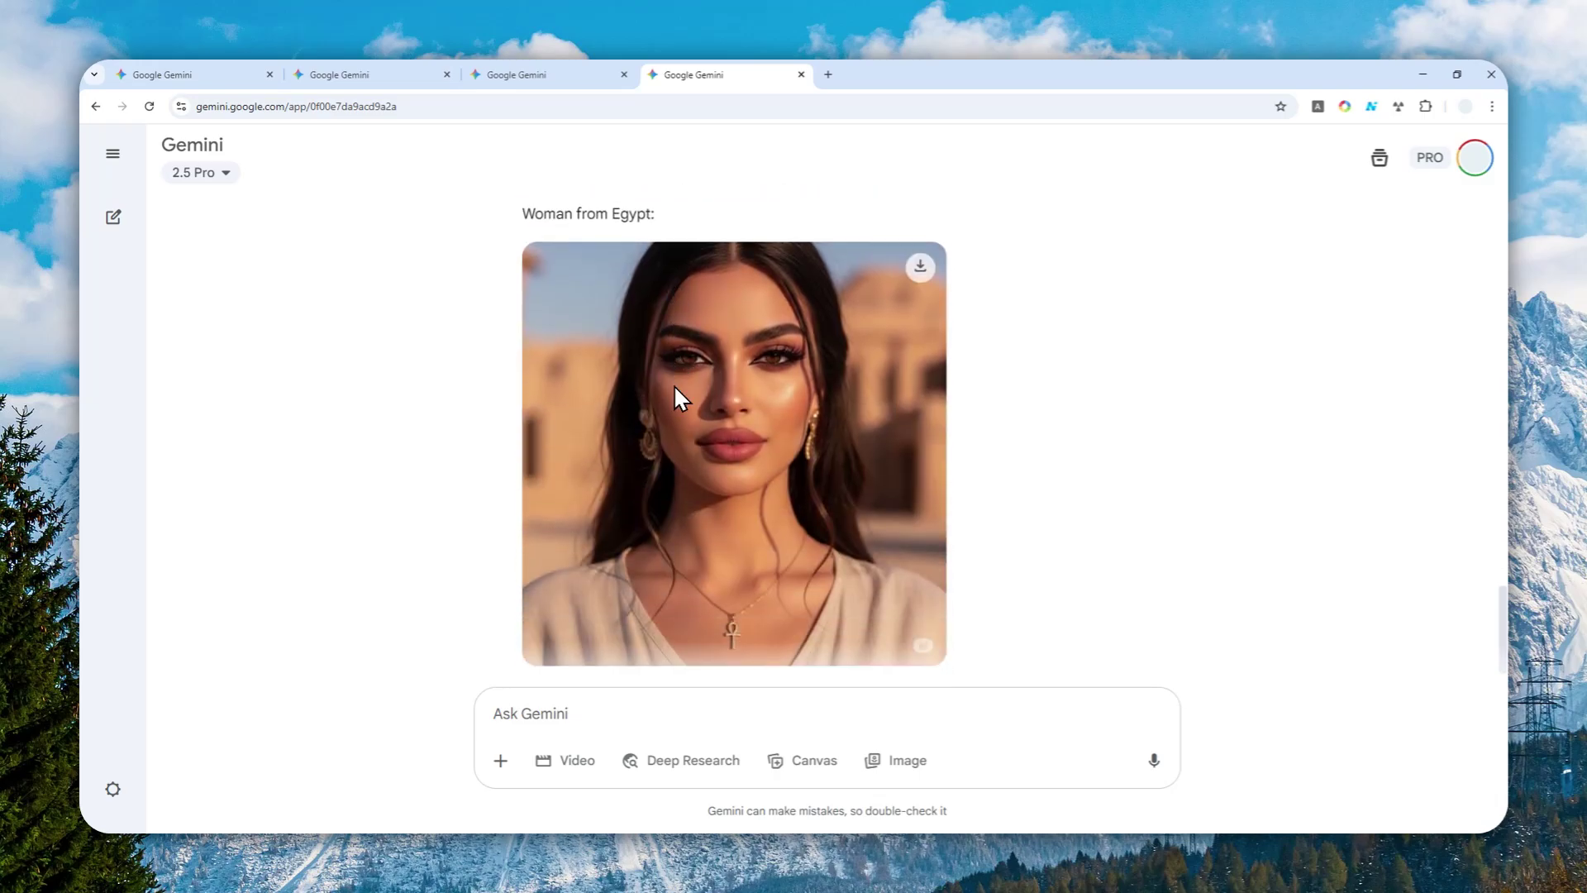
scroll(955, 422, up, 10)
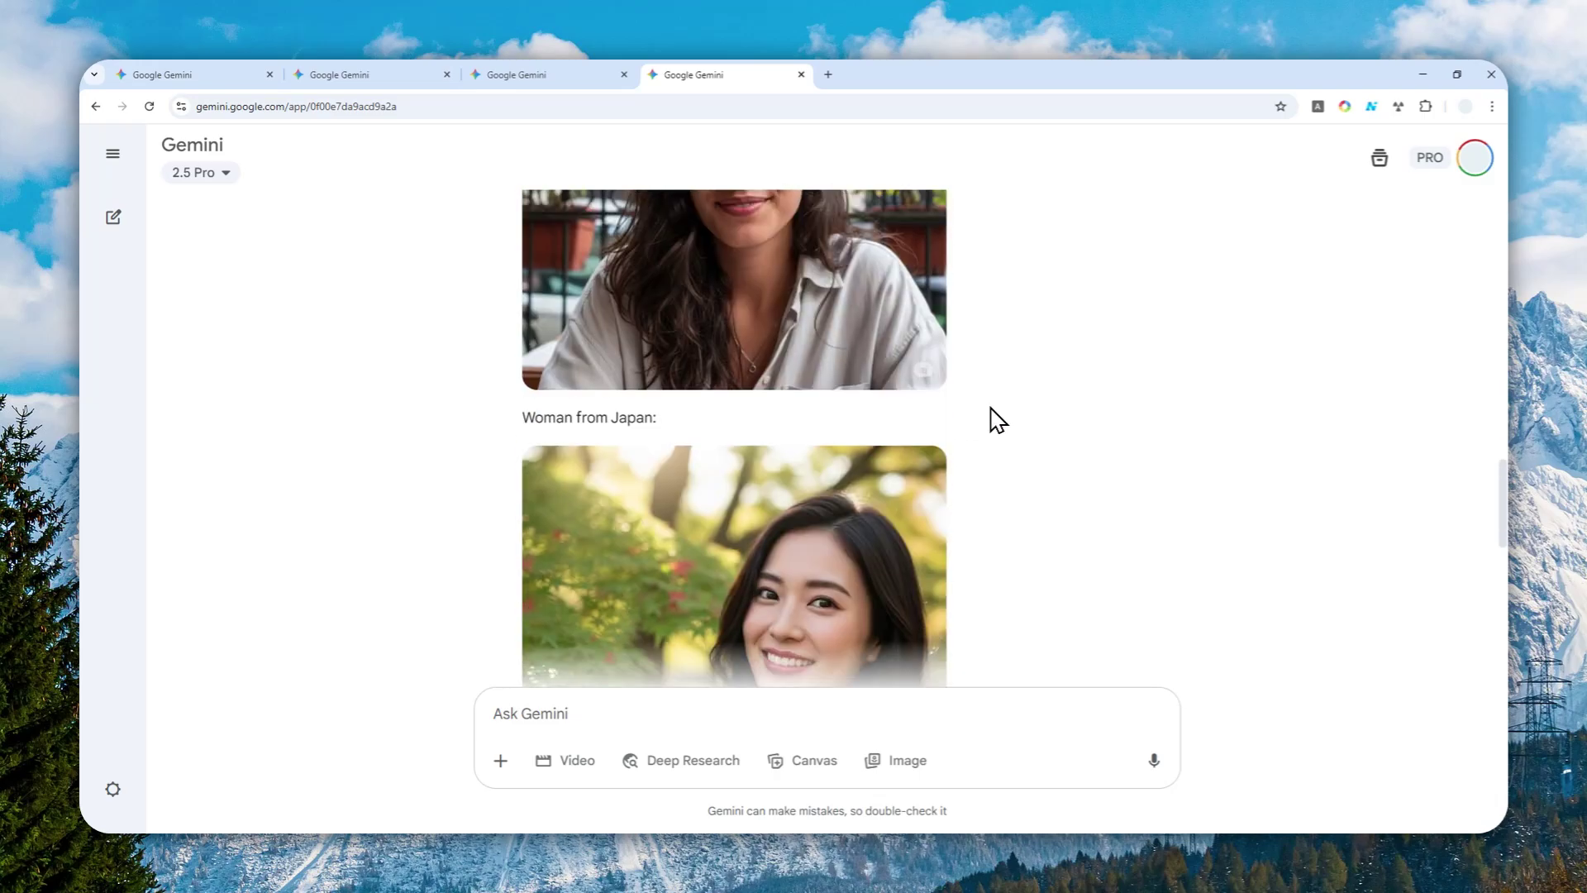
scroll(925, 409, up, 3)
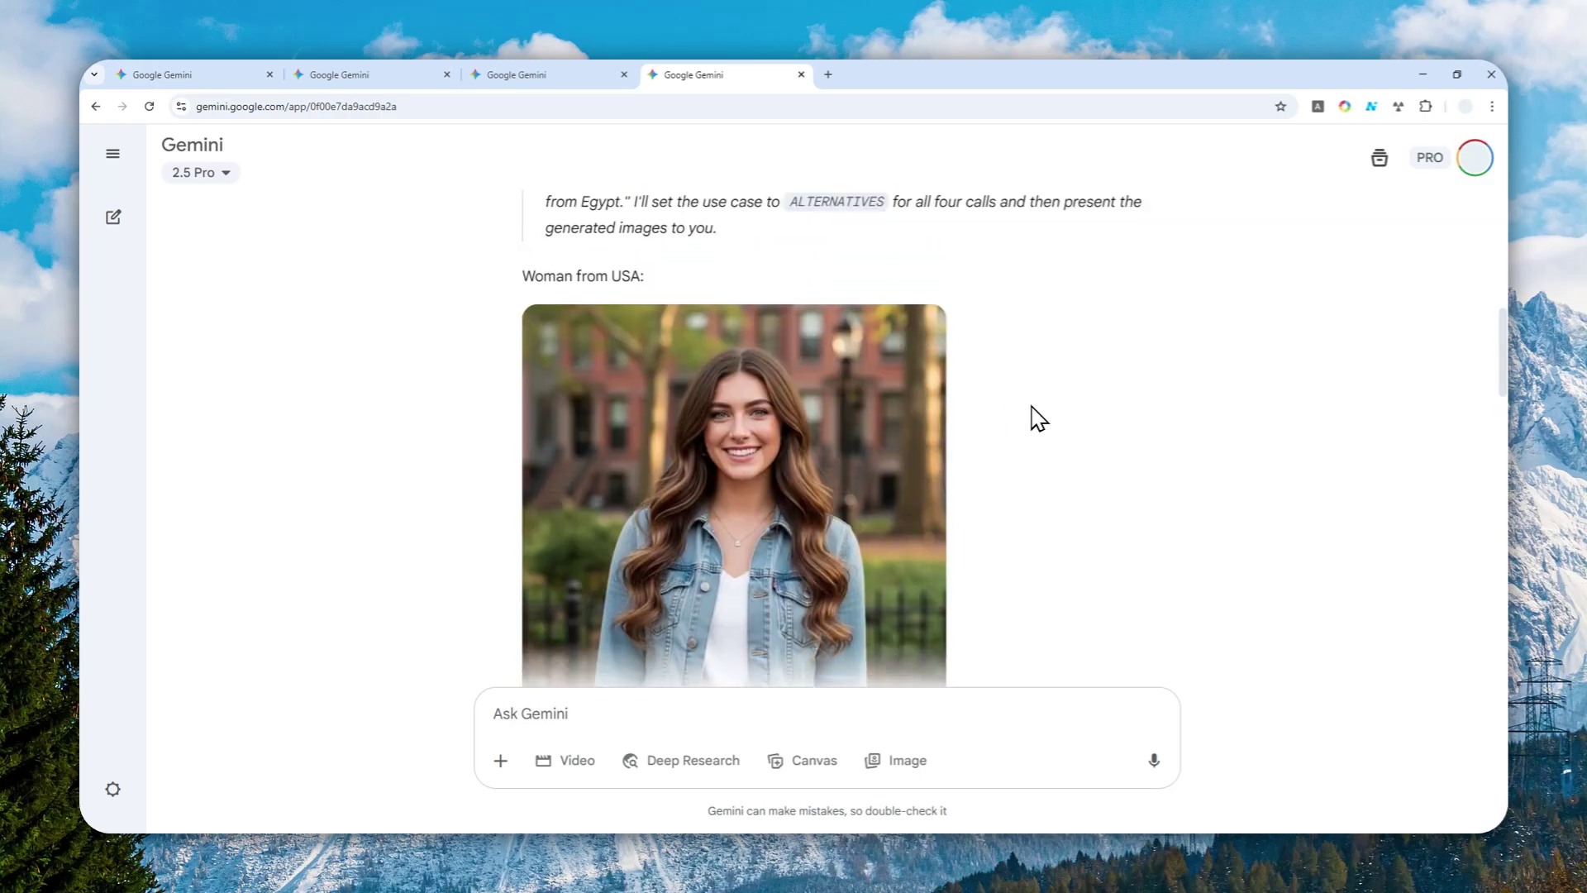
scroll(1042, 421, up, 8)
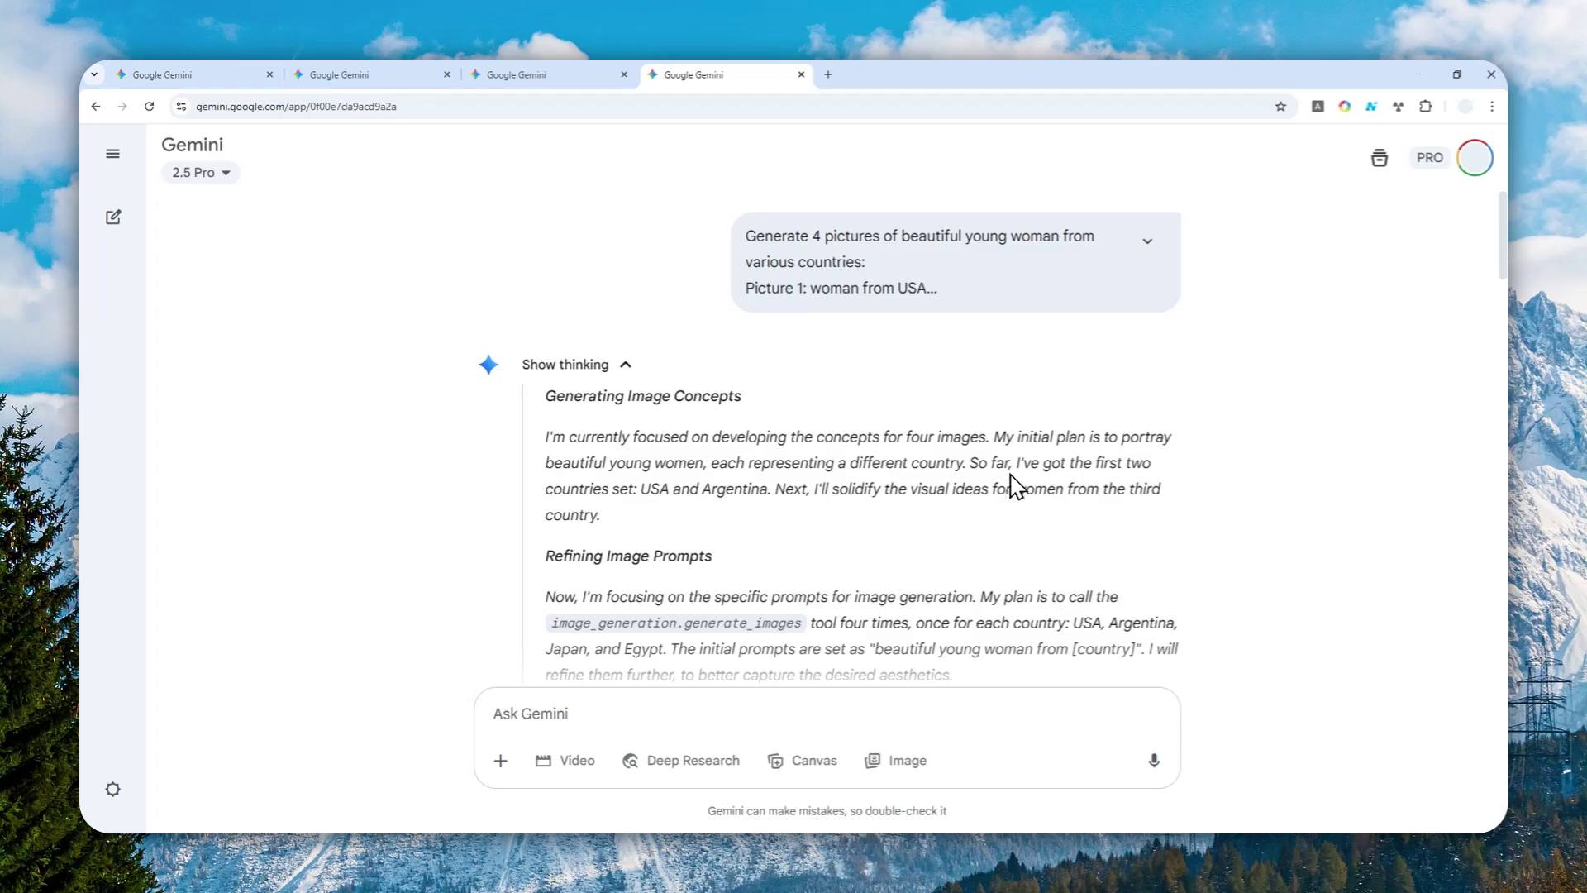
scroll(973, 430, down, 4)
scroll(969, 427, down, 3)
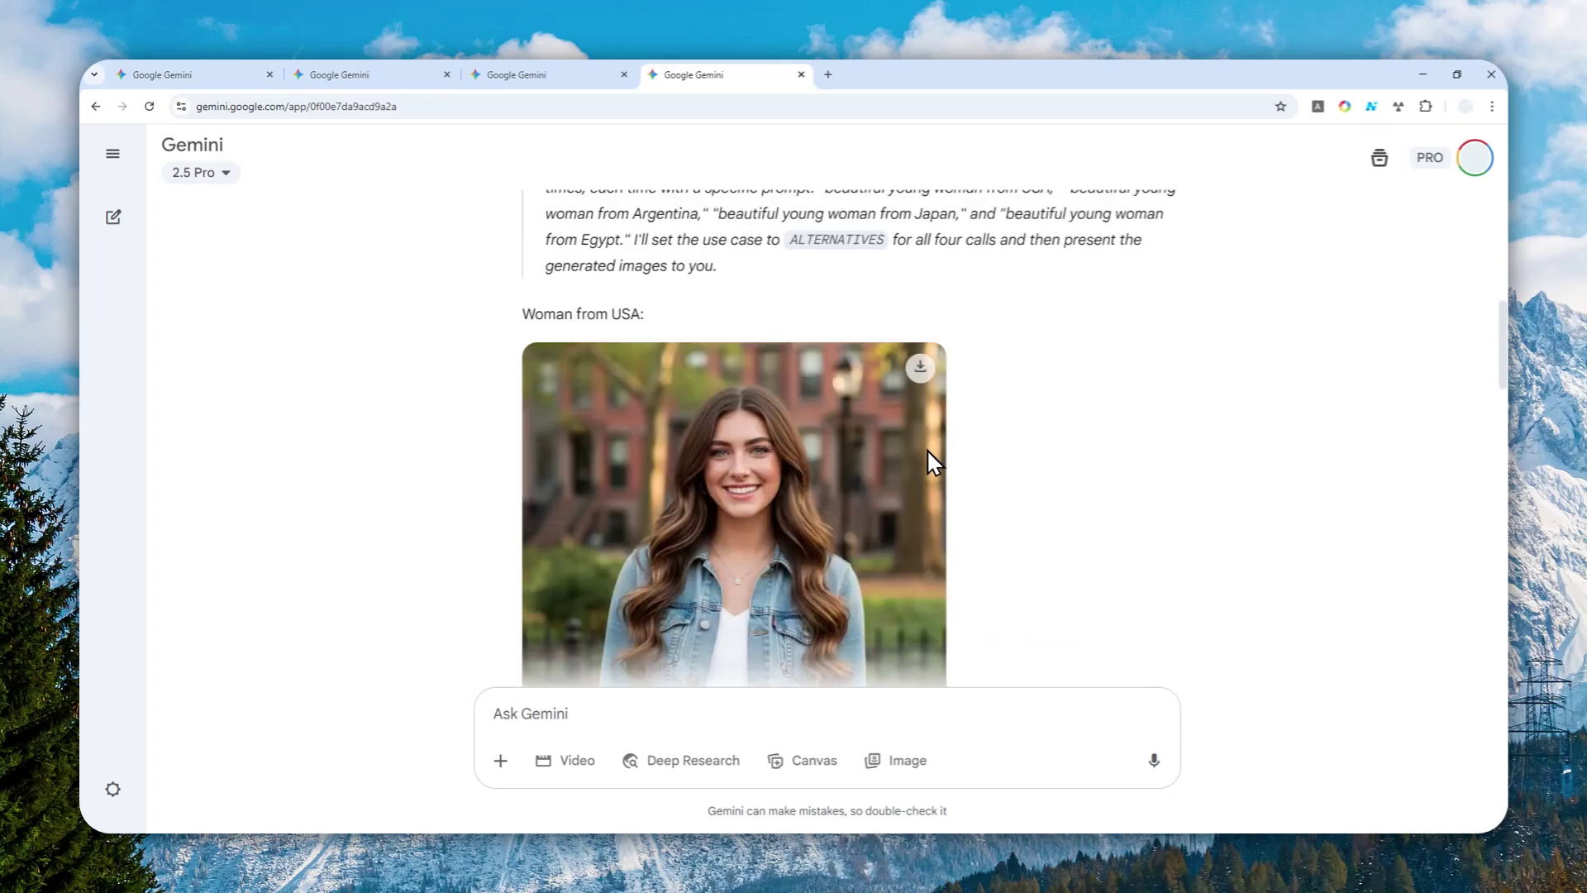
scroll(927, 453, down, 7)
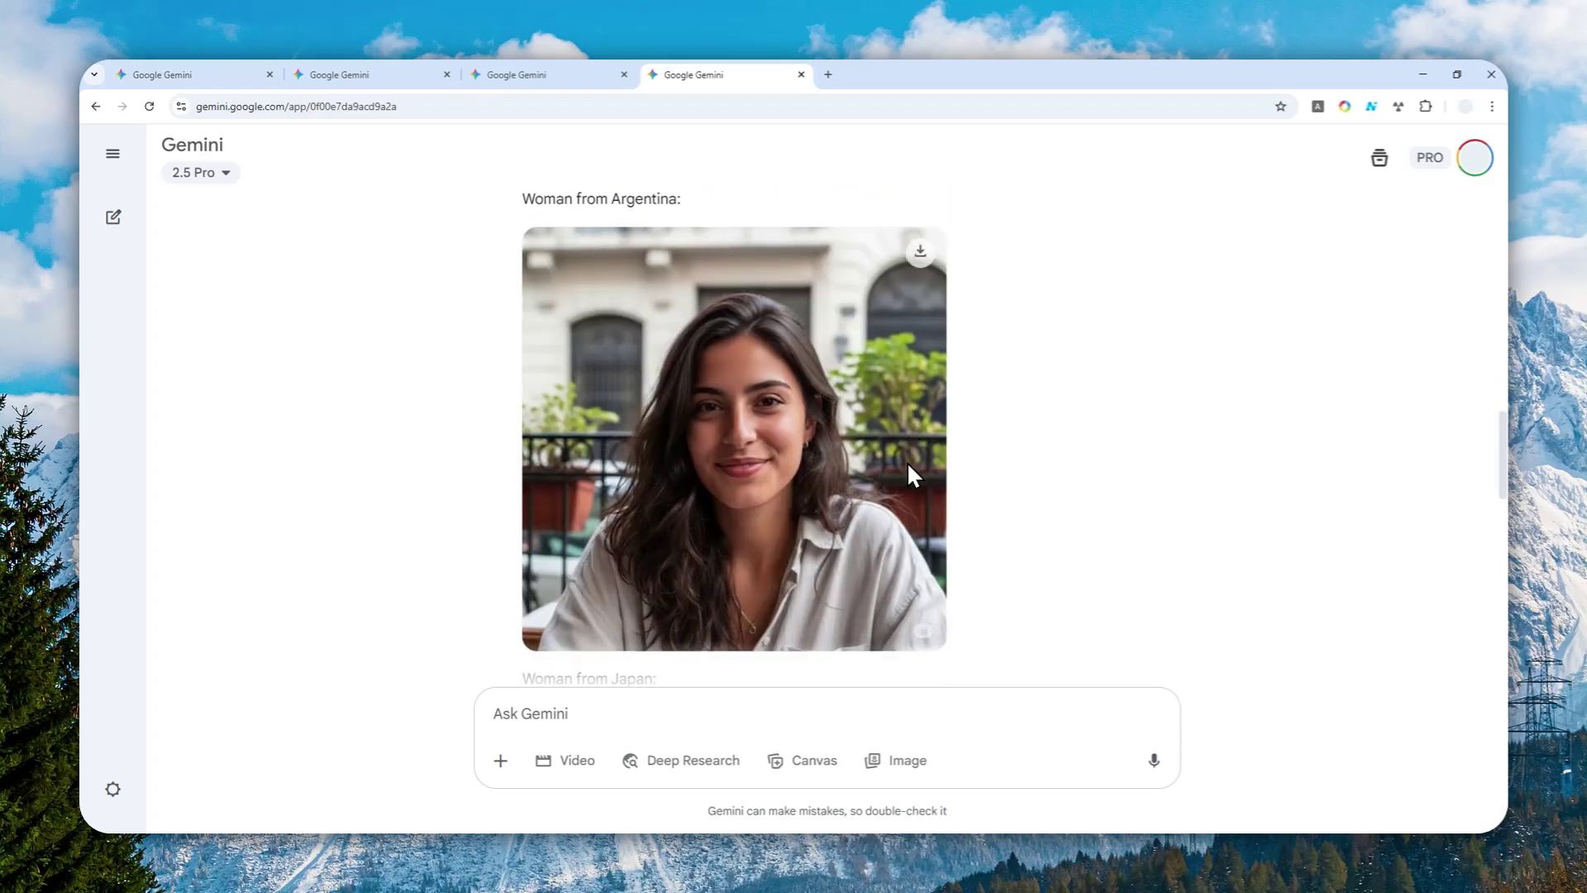
scroll(907, 461, down, 4)
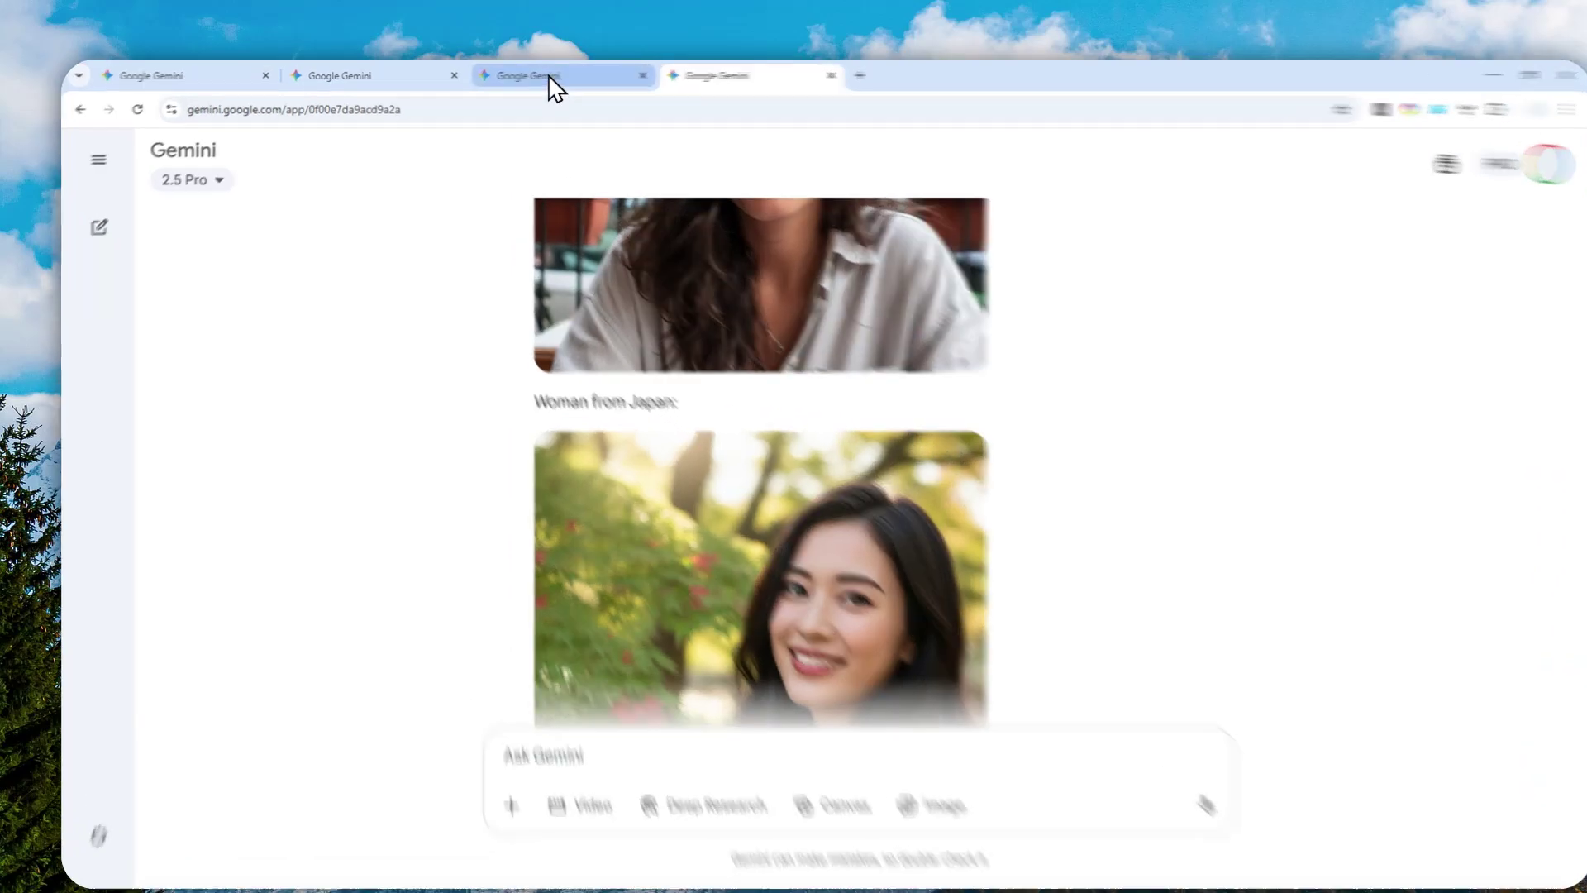
Step: Switch to the cartoon corgi chat and scroll through its images
click(536, 74)
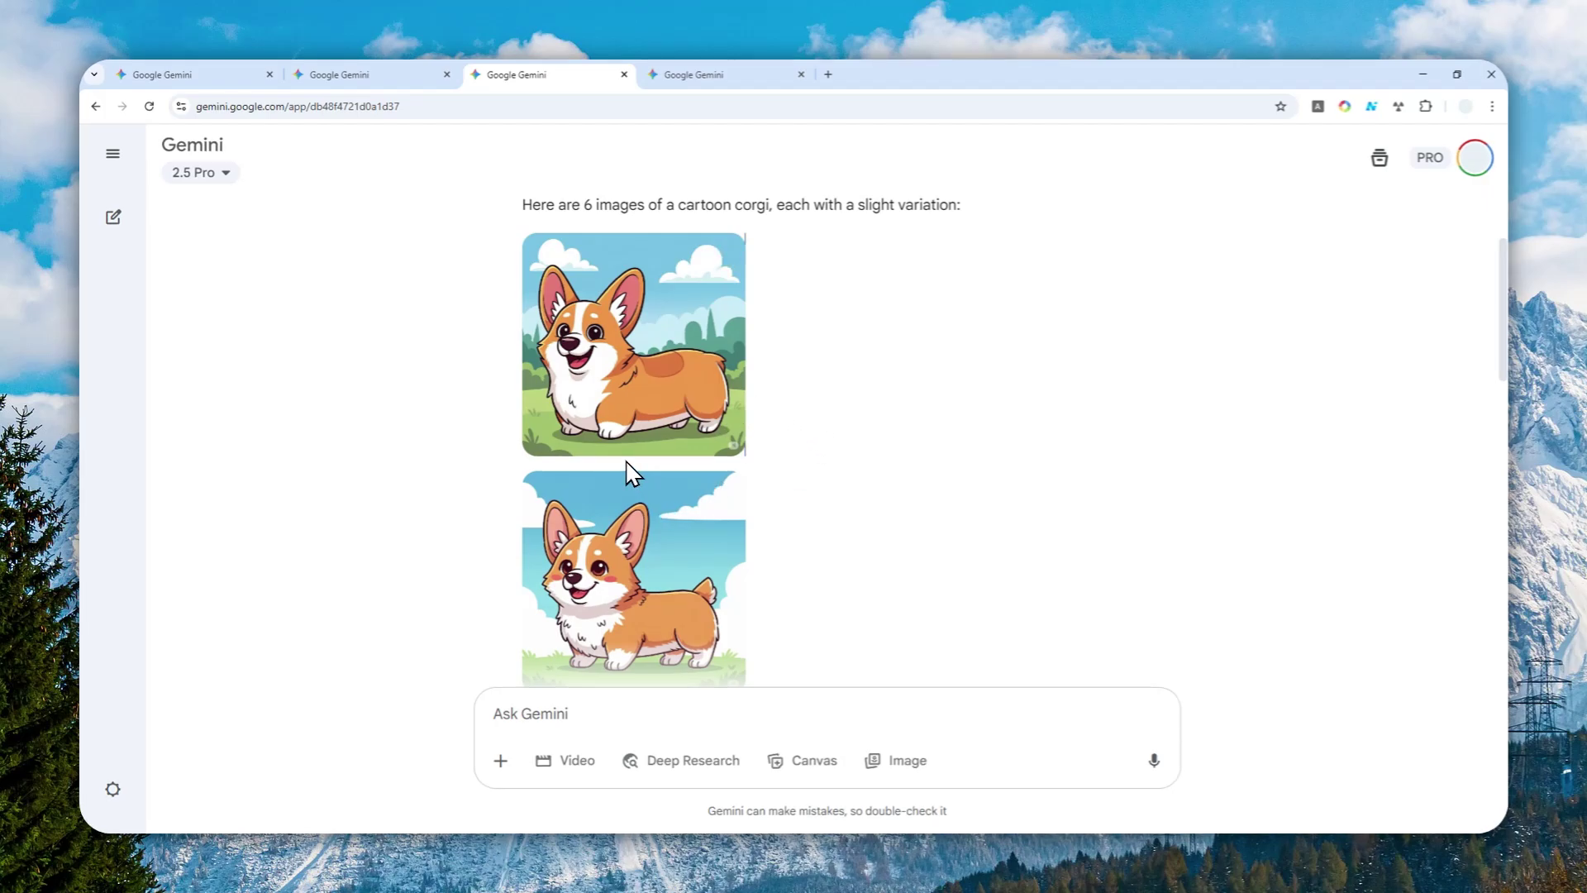
mouse_move(627, 463)
scroll(627, 463, down, 7)
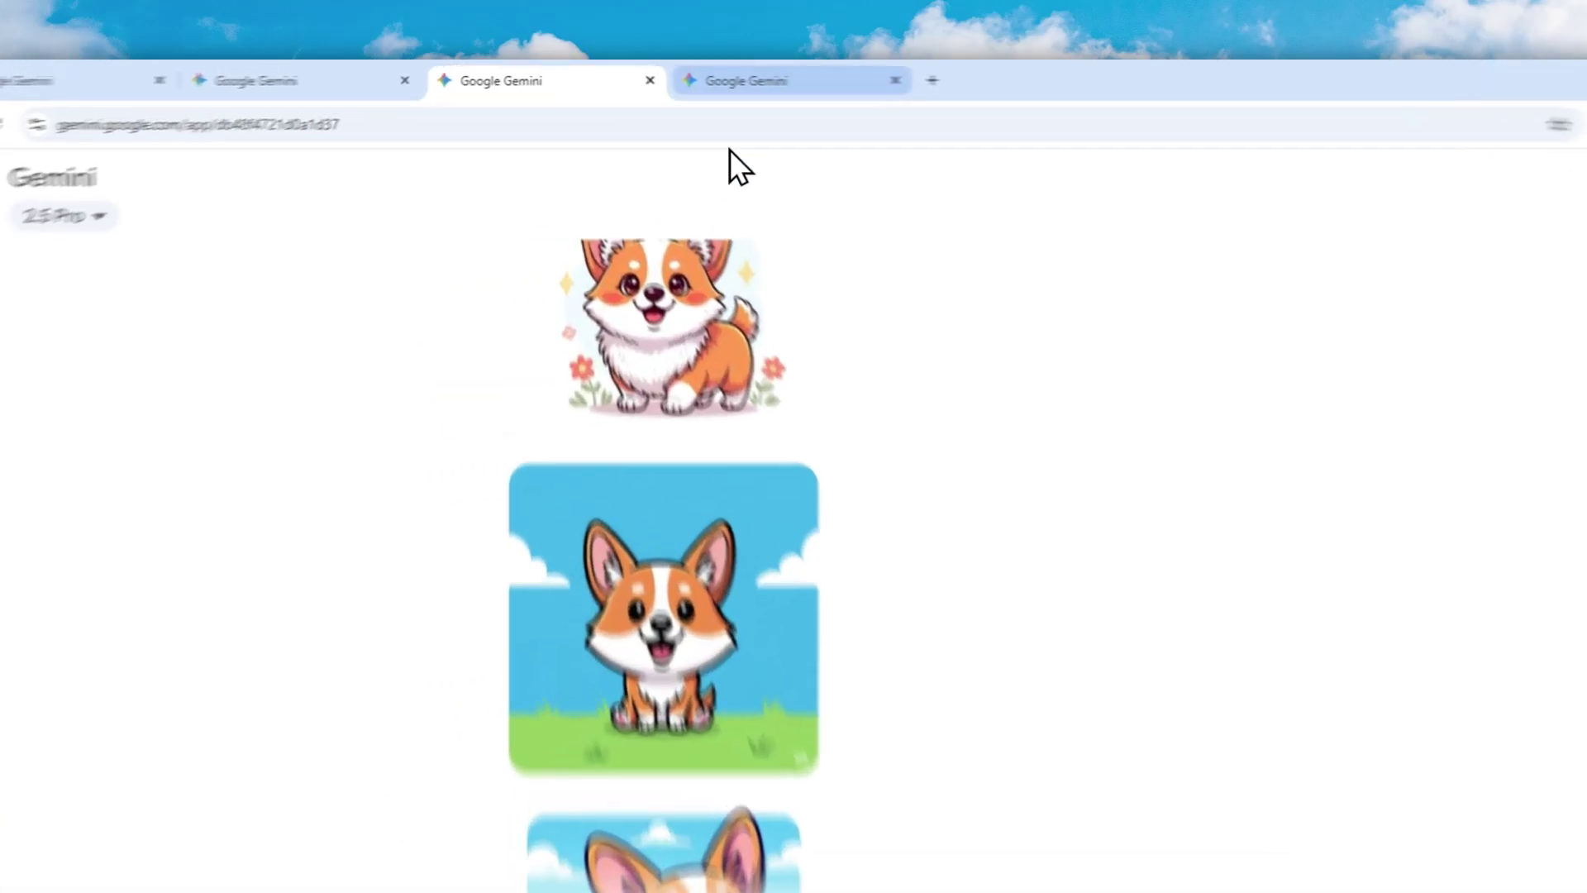
Step: Return to the portraits chat, scroll to the top and expand the full four-line prompt
click(694, 74)
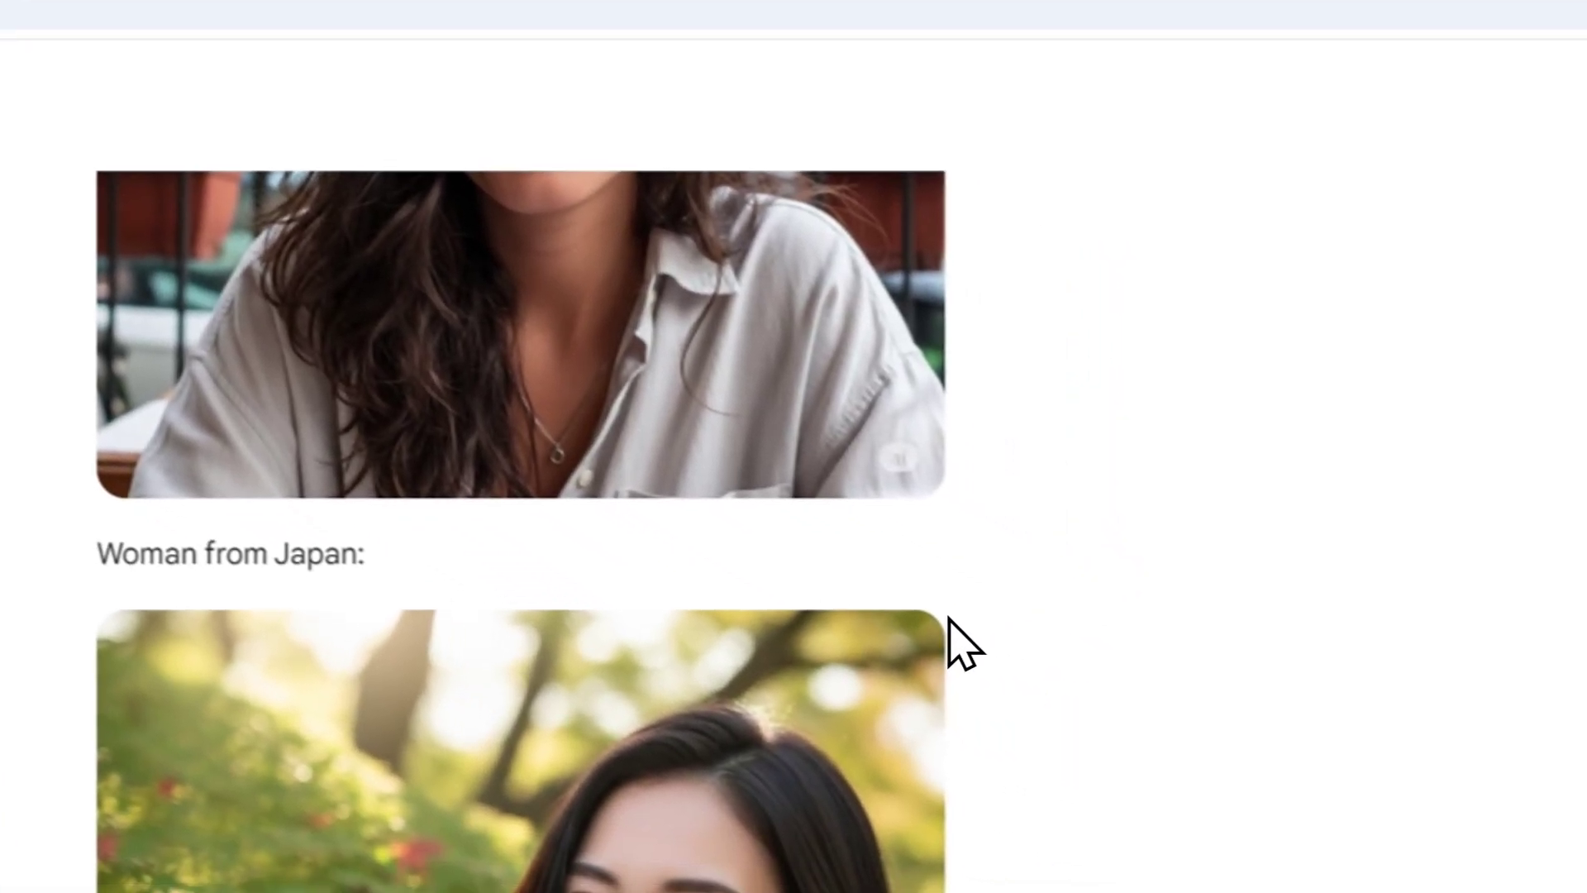
scroll(950, 618, down, 3)
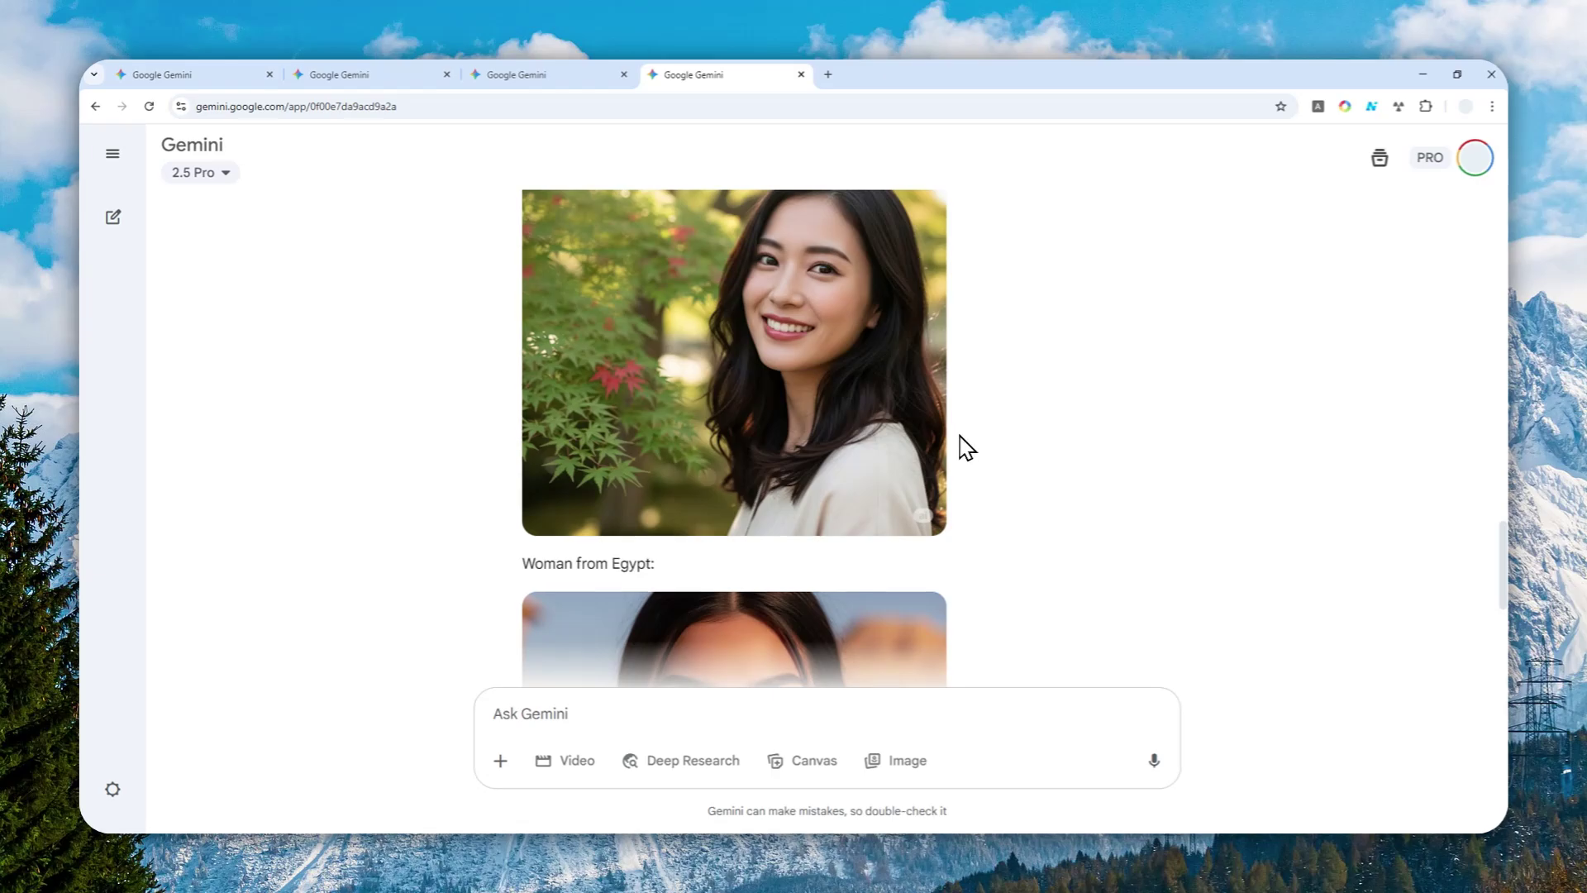
scroll(961, 439, up, 15)
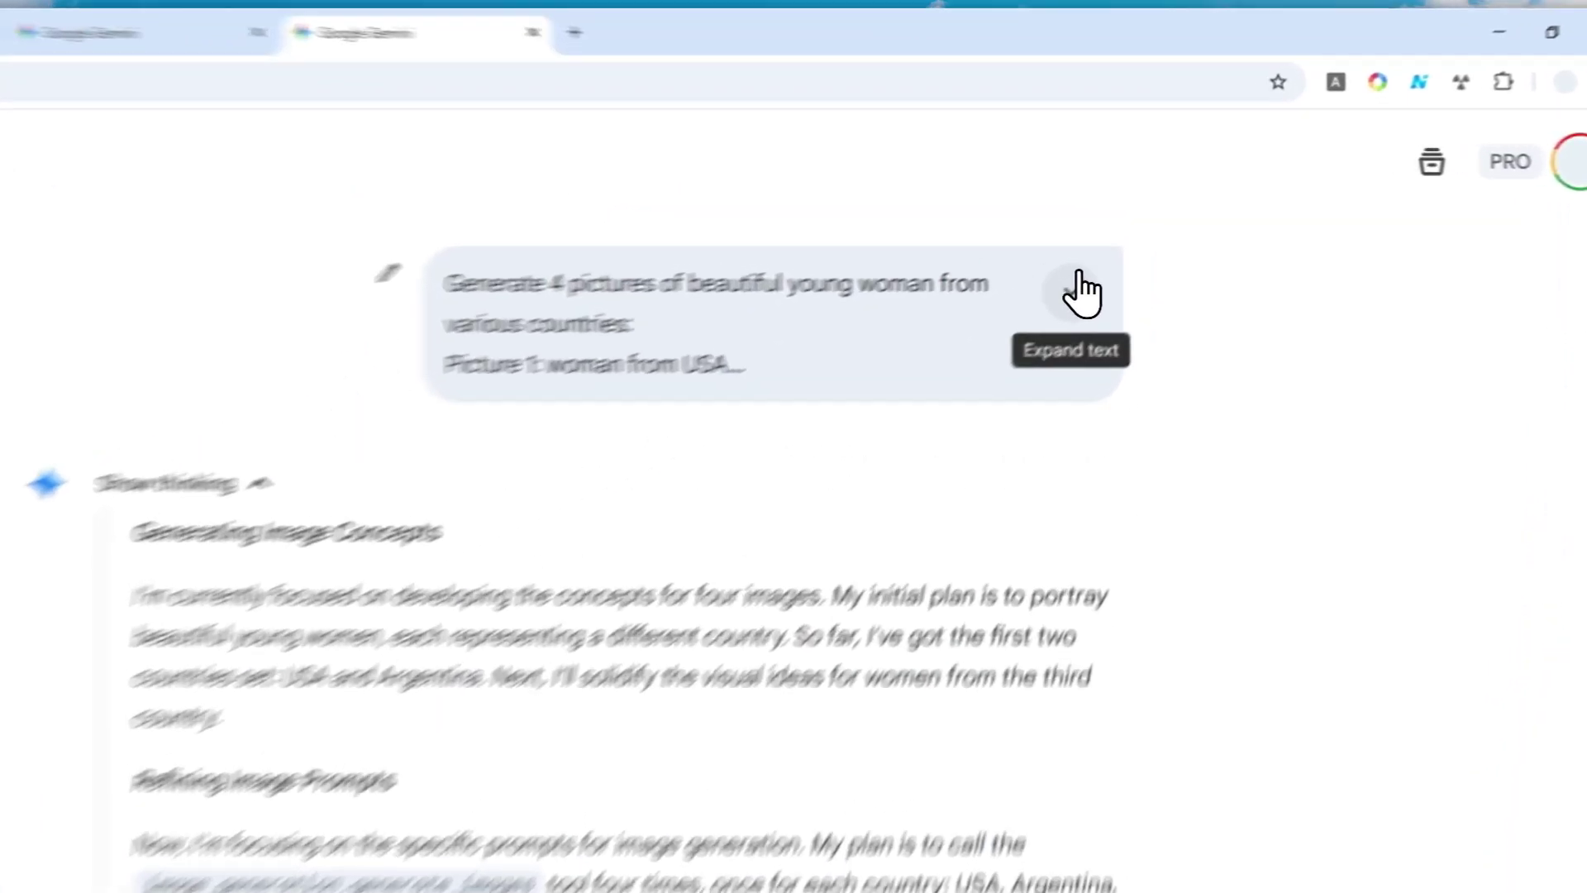
click(1147, 240)
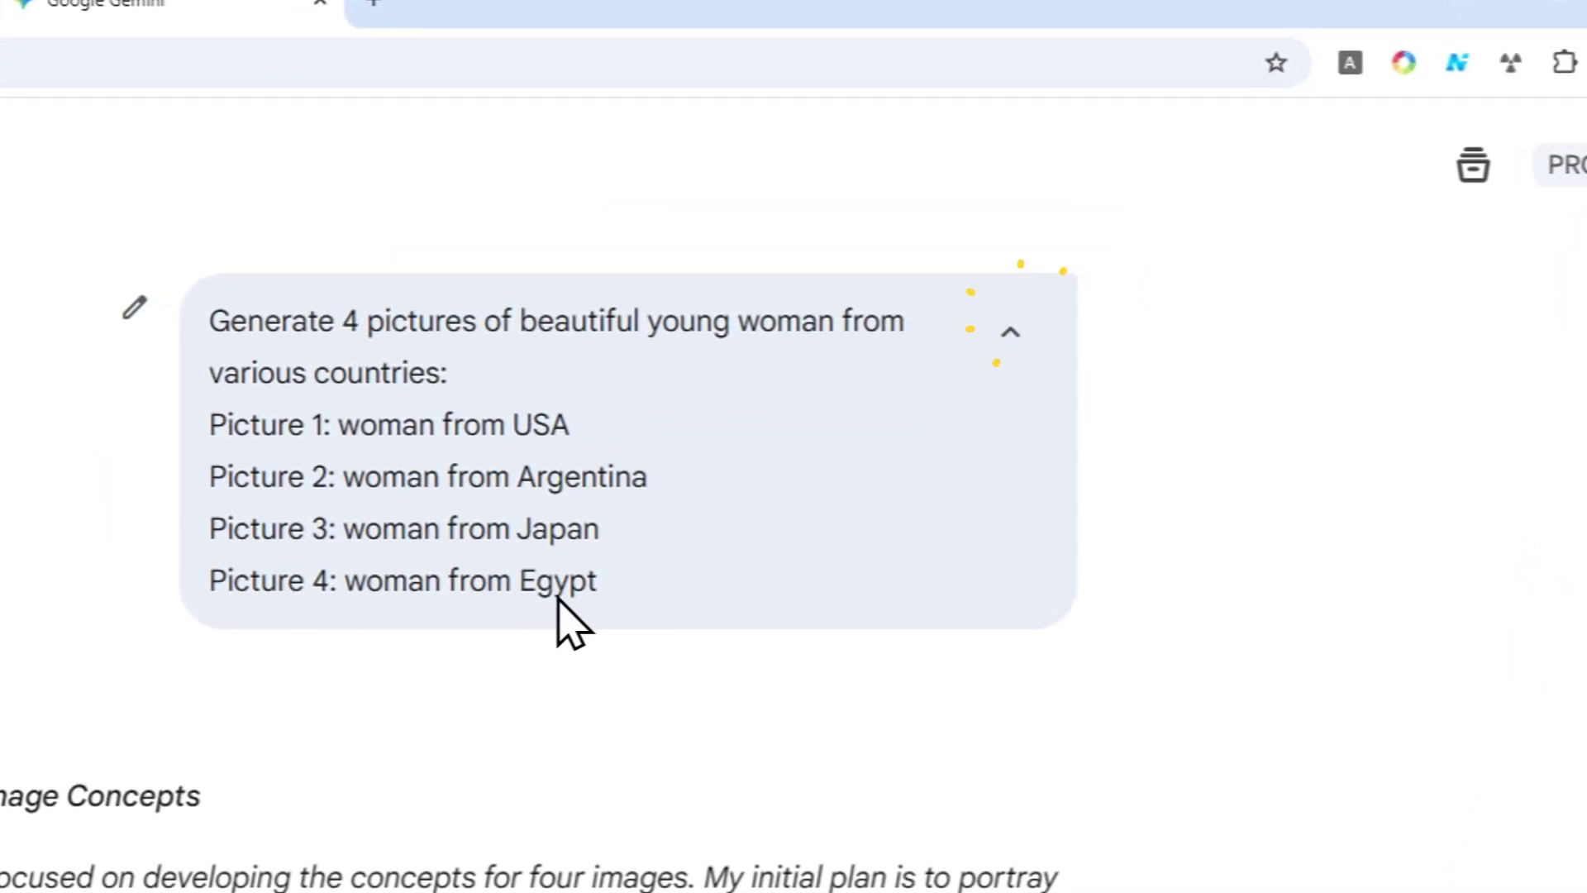